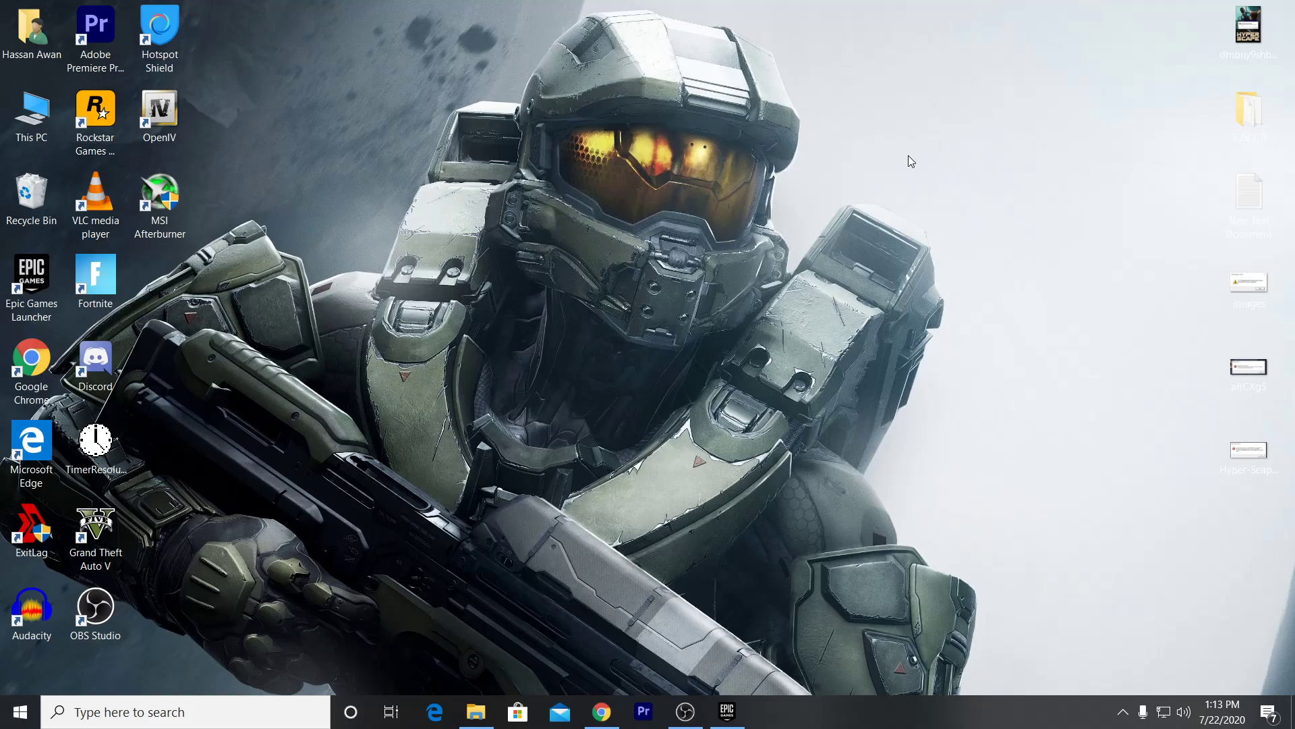
# Launch Epic Games Launcher as administrator from its desktop shortcut, then minimize it to the taskbar.
pyautogui.click(601, 711)
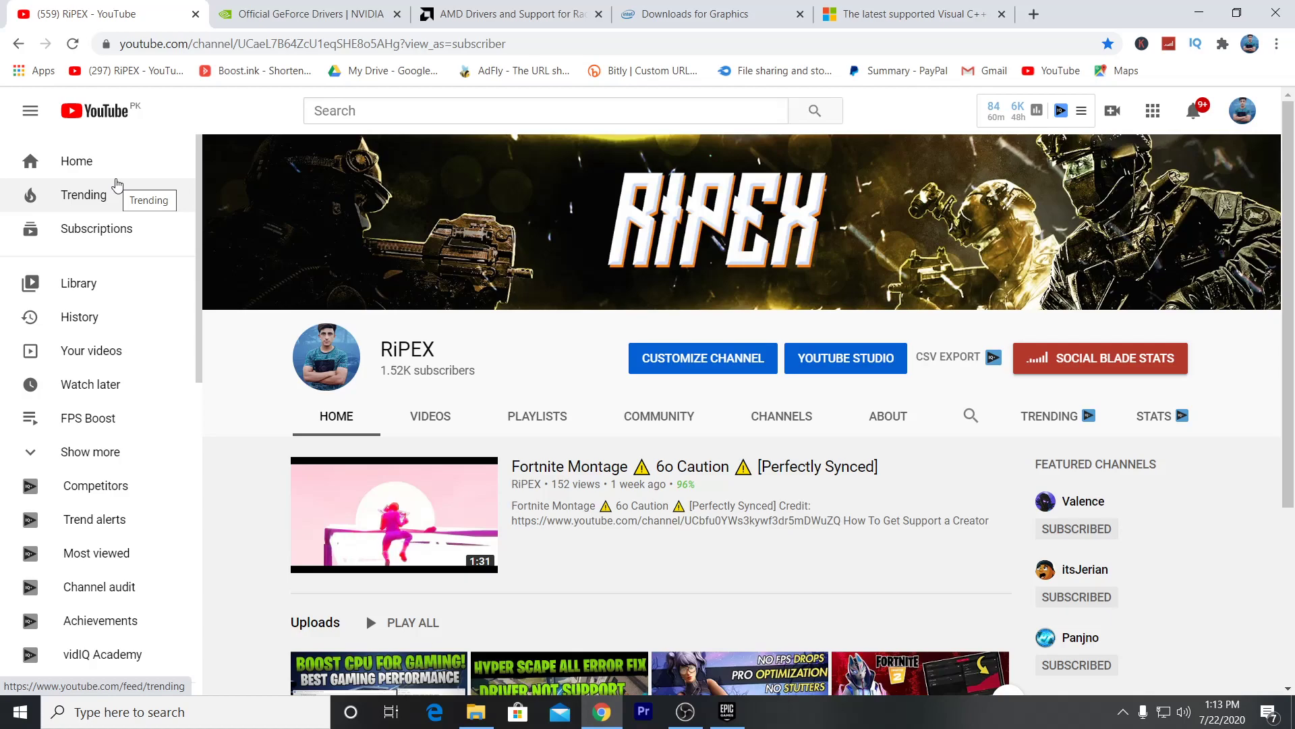
pyautogui.click(1199, 13)
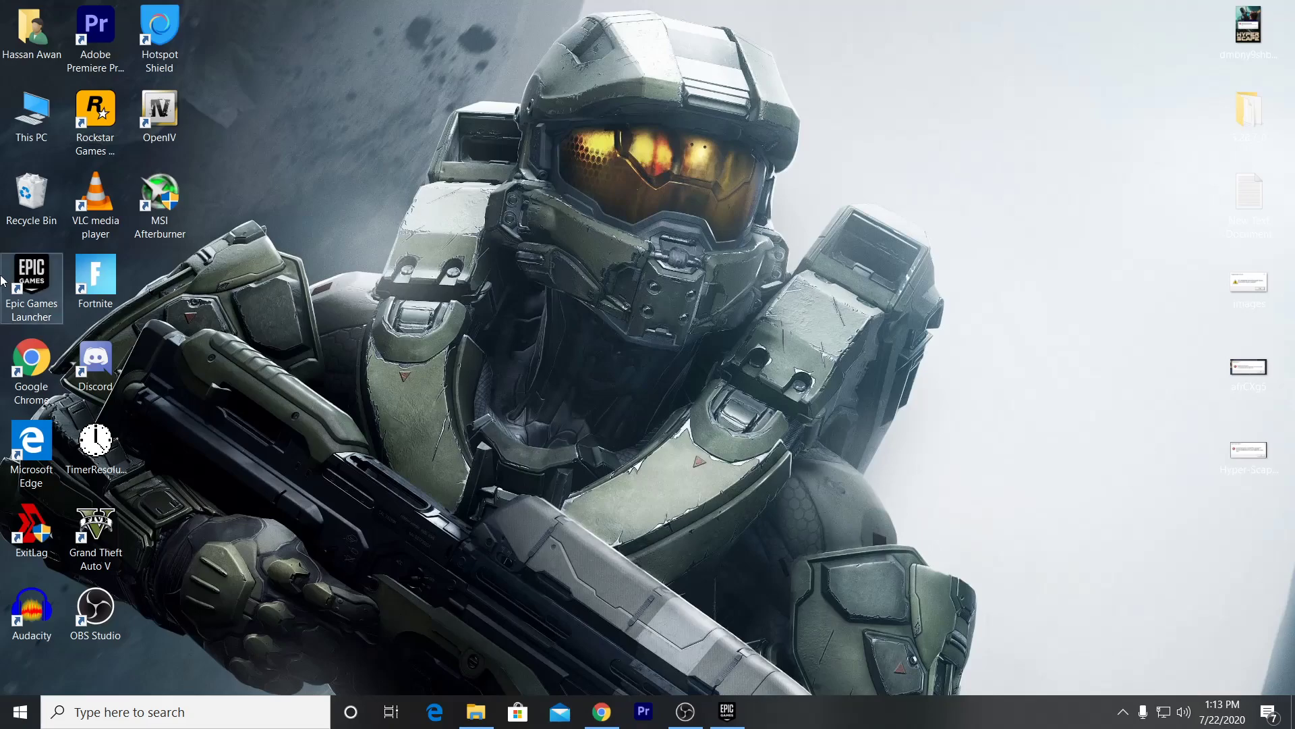
pyautogui.rightClick(17, 290)
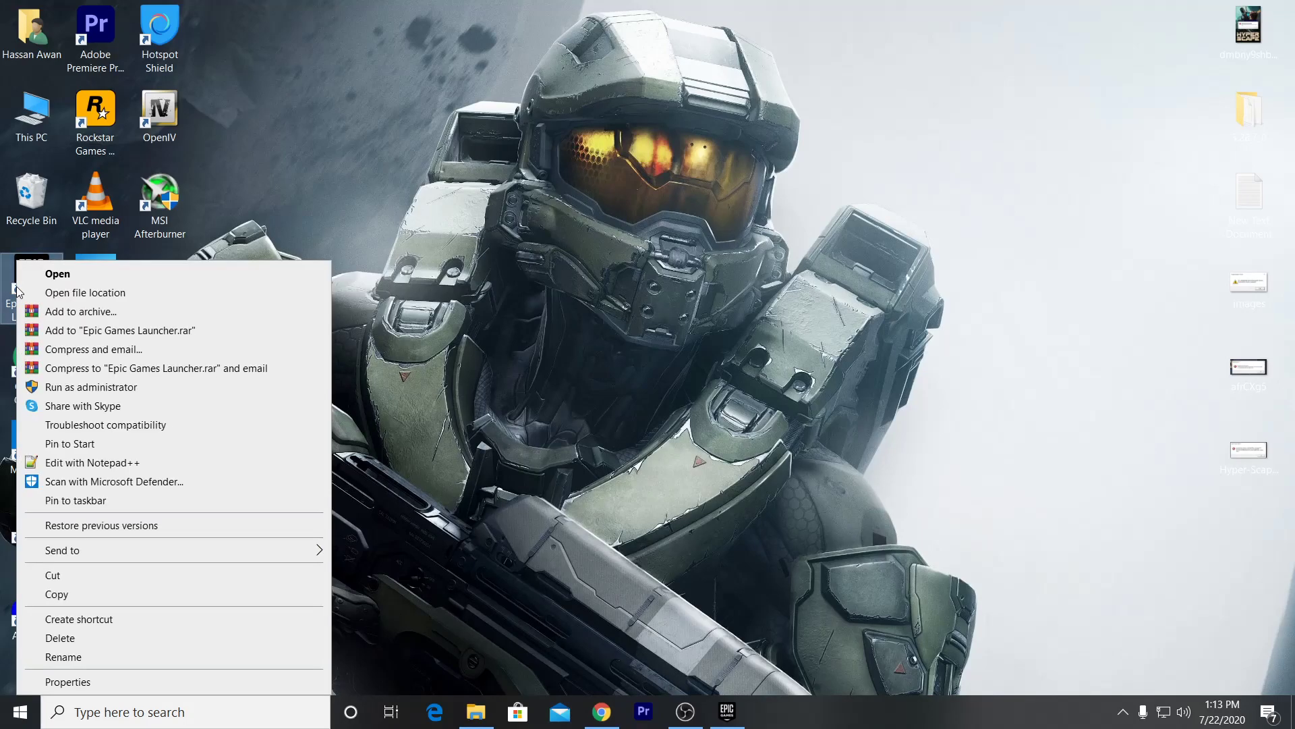
pyautogui.click(62, 388)
pyautogui.moveTo(1006, 193)
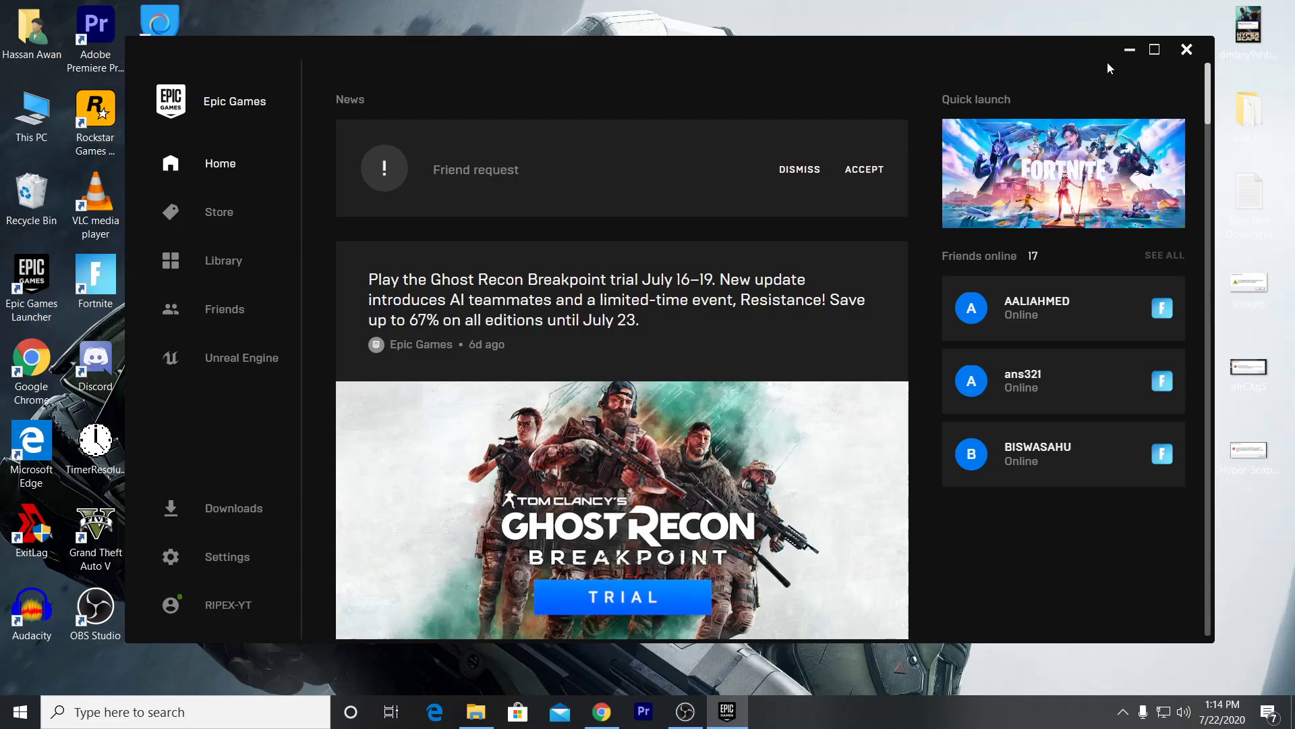
pyautogui.click(1126, 50)
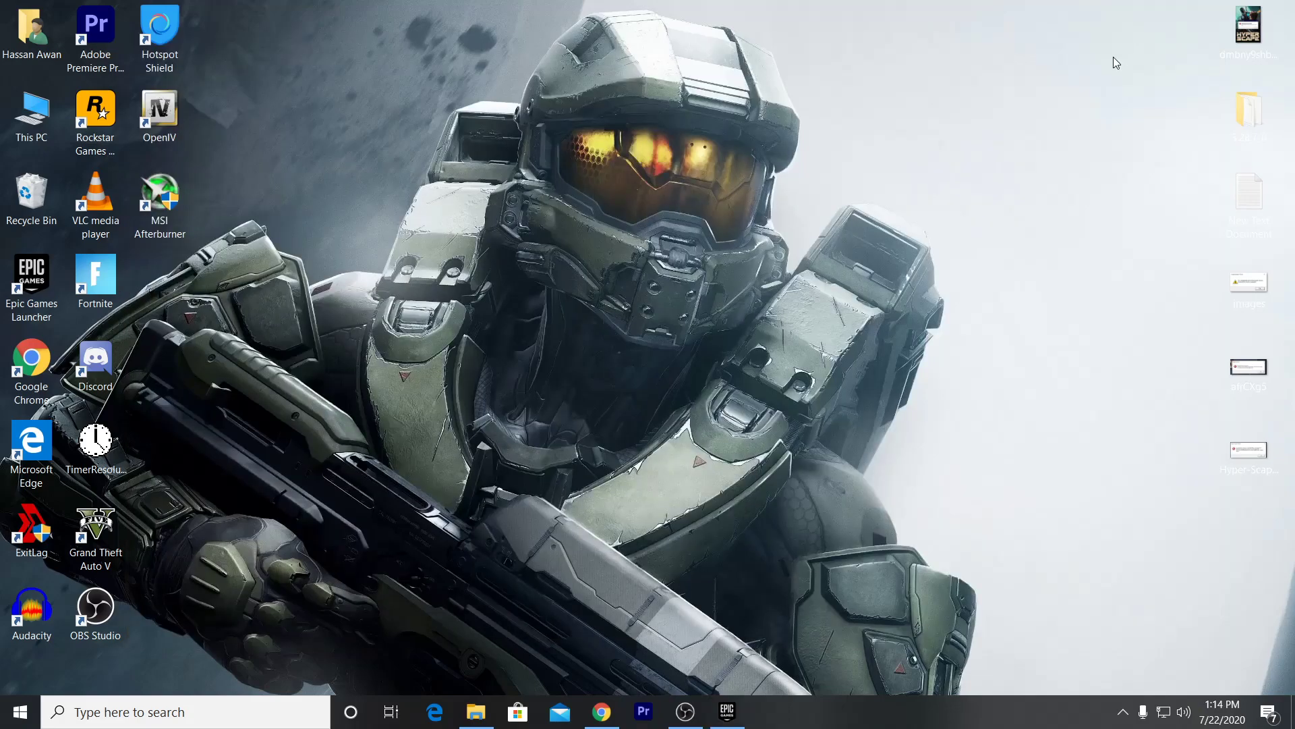
# Compare the NVIDIA GeForce and AMD driver support pages in Chrome.
pyautogui.click(600, 712)
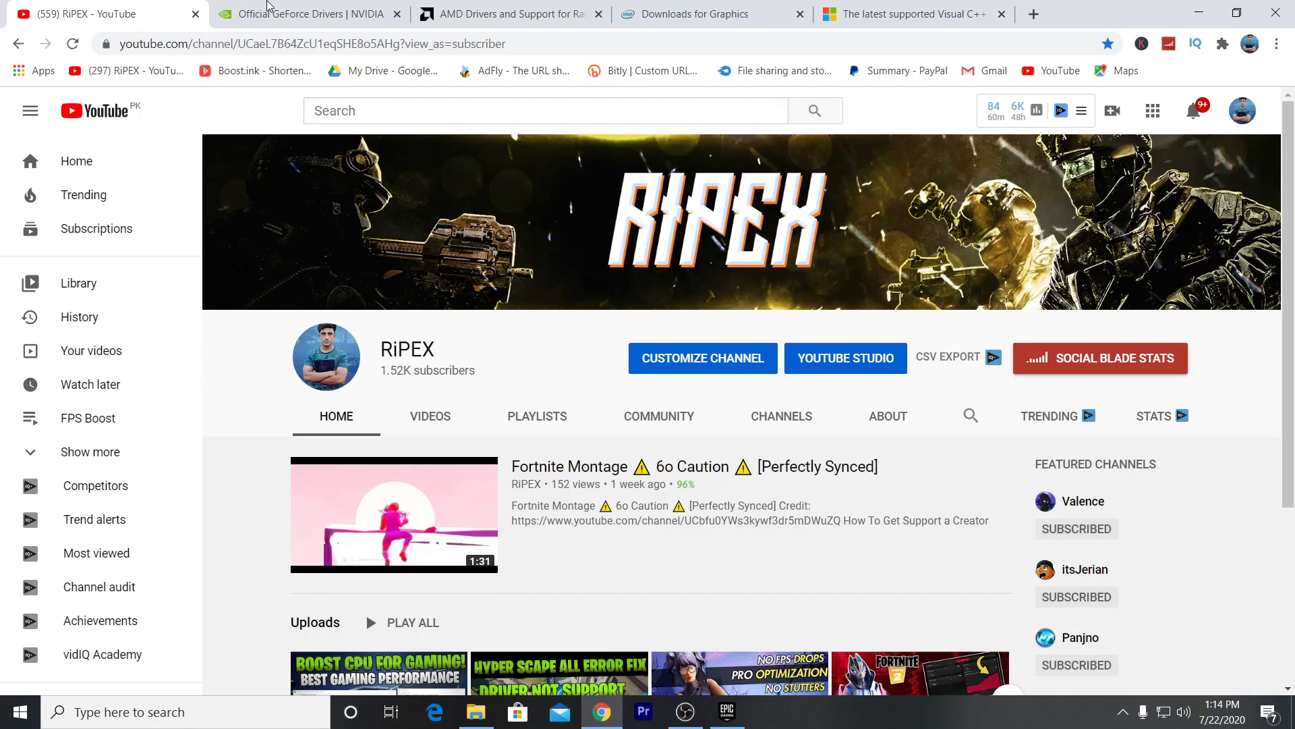
pyautogui.click(268, 9)
pyautogui.click(502, 9)
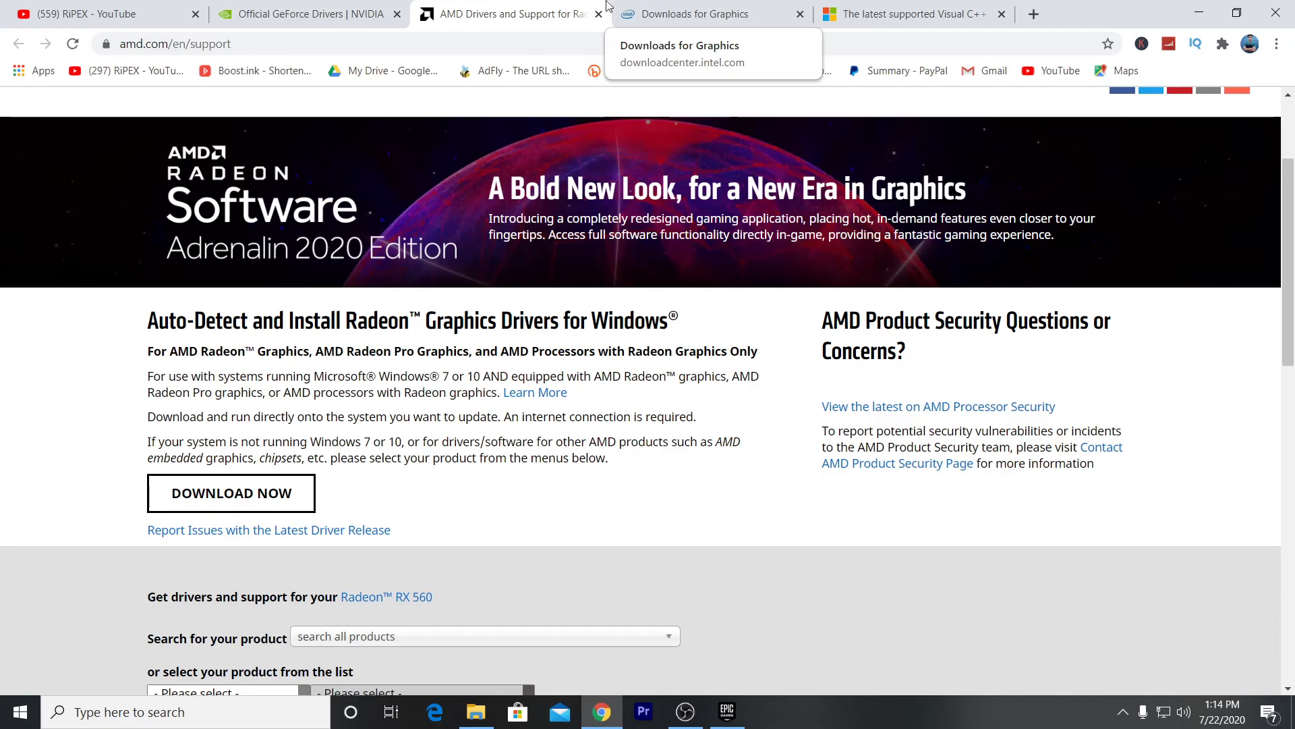
pyautogui.click(364, 9)
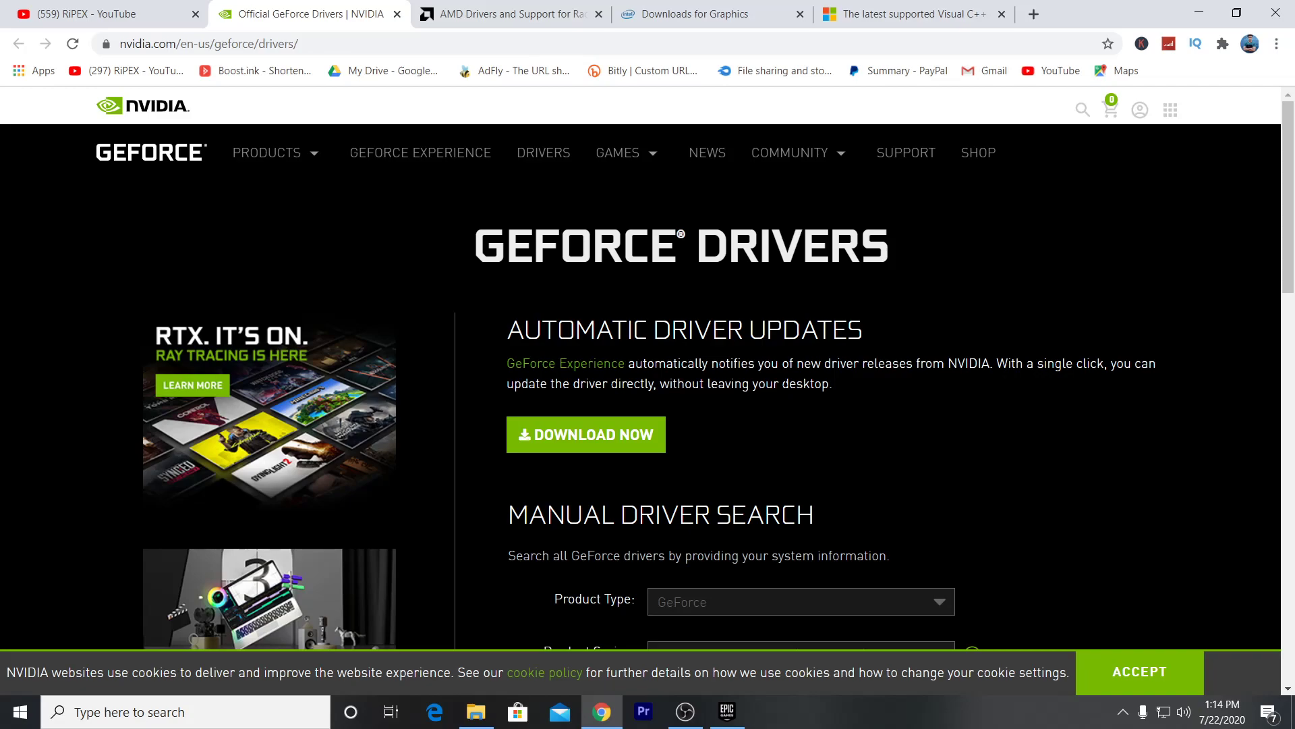
pyautogui.click(530, 12)
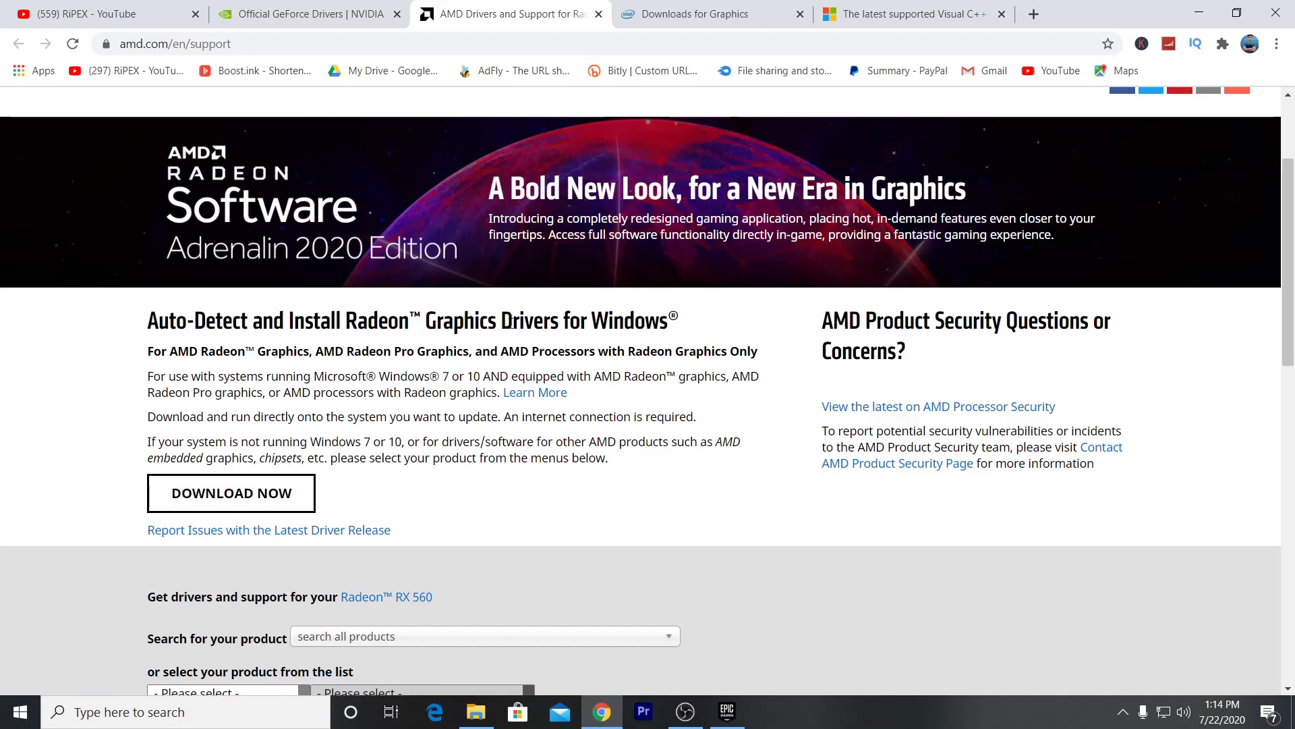
# View the Intel graphics downloads and latest Visual C++ downloads pages, then minimize Chrome.
pyautogui.click(667, 8)
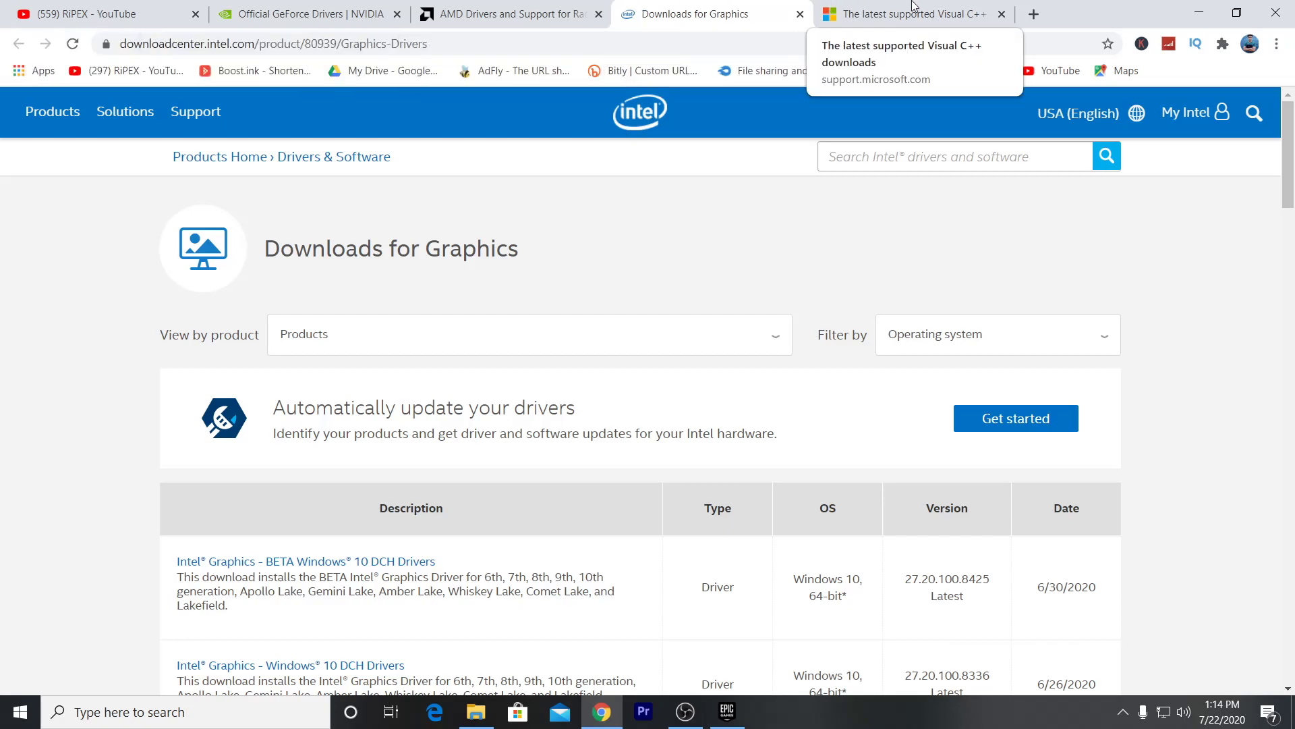
pyautogui.click(948, 9)
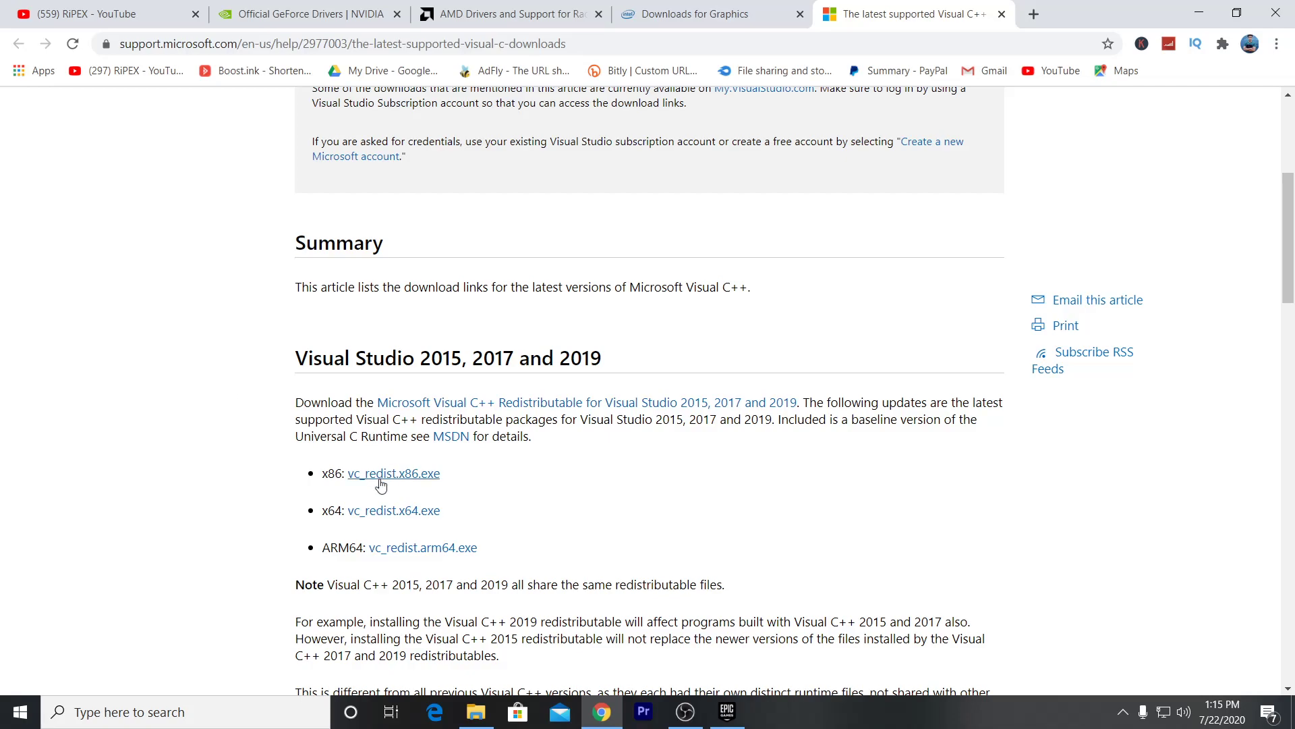
pyautogui.click(1198, 6)
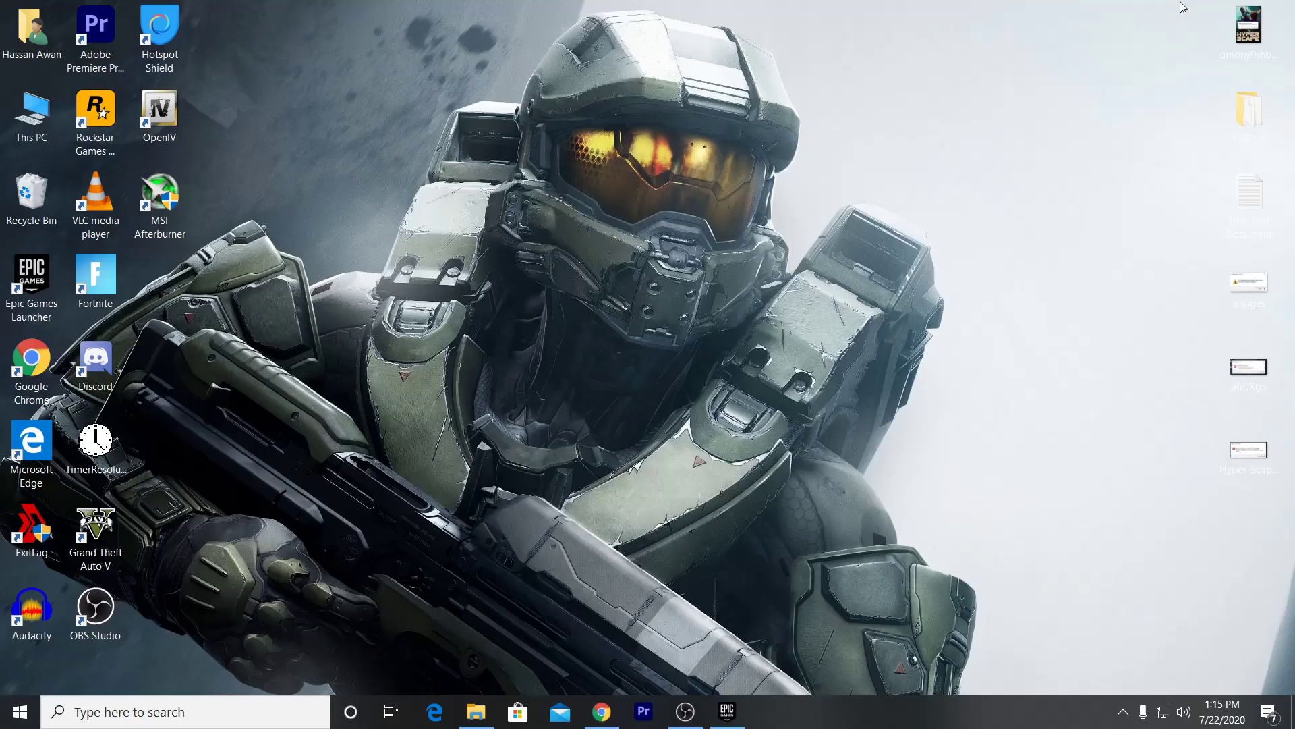
# Review This PC's System properties for processor, memory and activation details, then close them.
pyautogui.rightClick(15, 124)
pyautogui.click(81, 323)
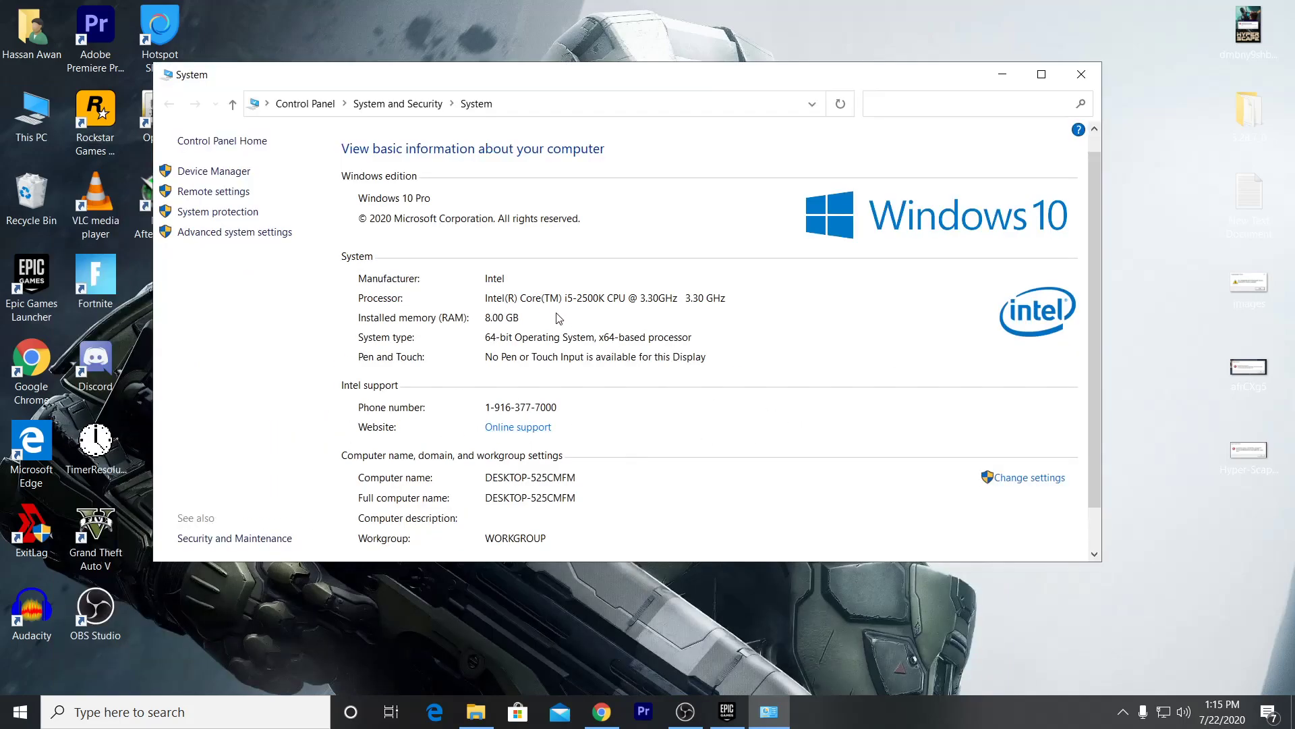
pyautogui.scroll(-1, 565, 318)
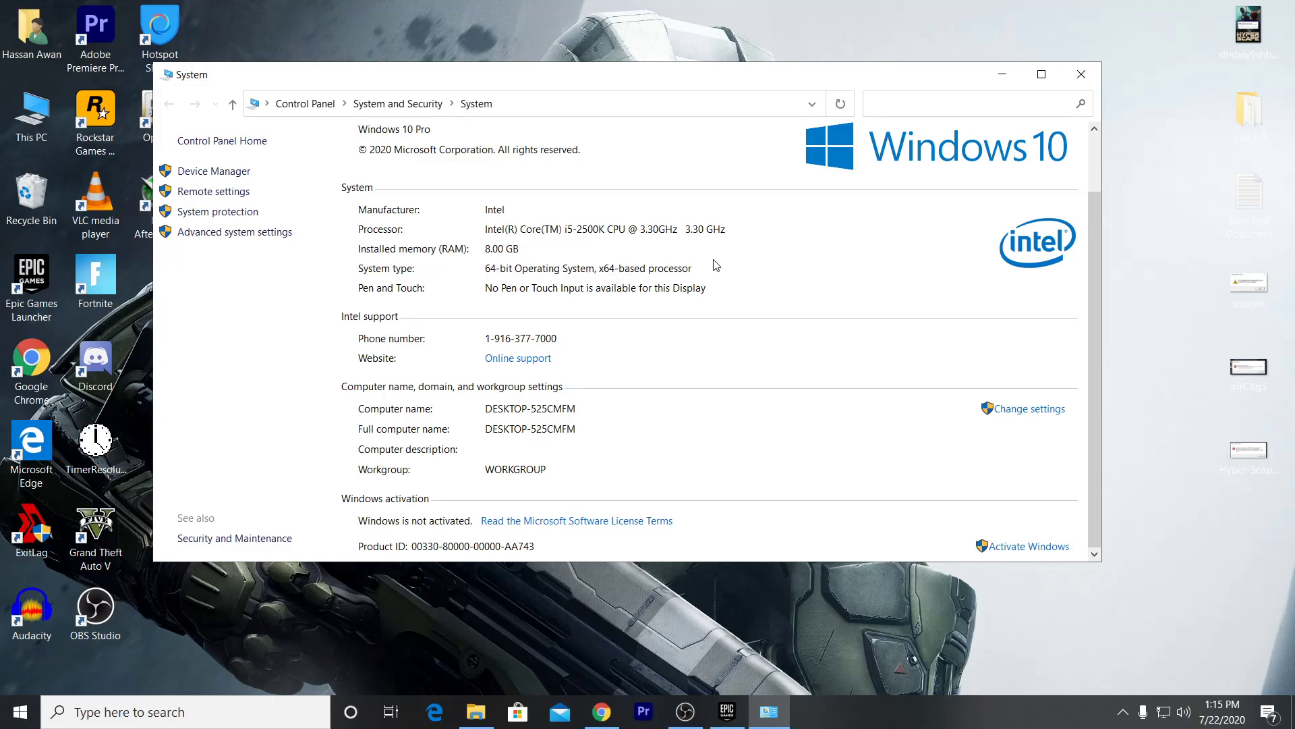
pyautogui.click(1098, 75)
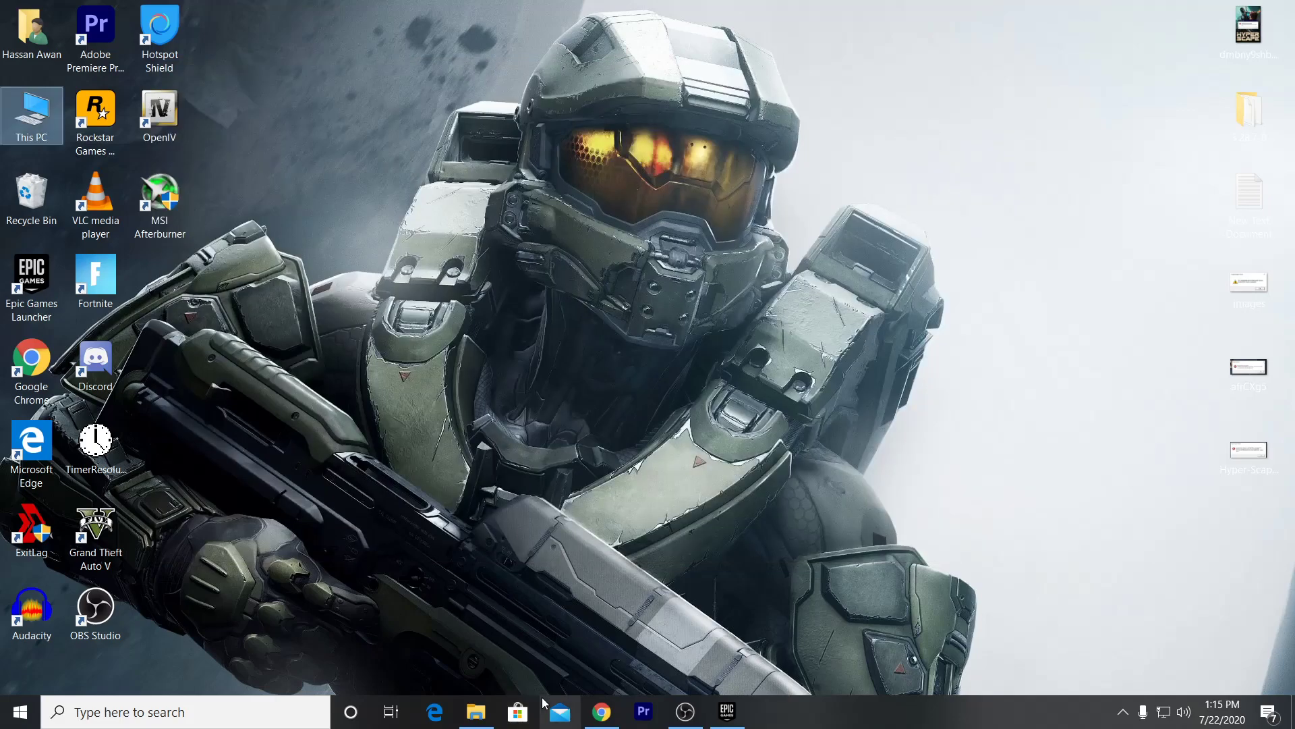
# Briefly restore and minimize Chrome, then open Windows Settings from the Start menu.
pyautogui.click(584, 712)
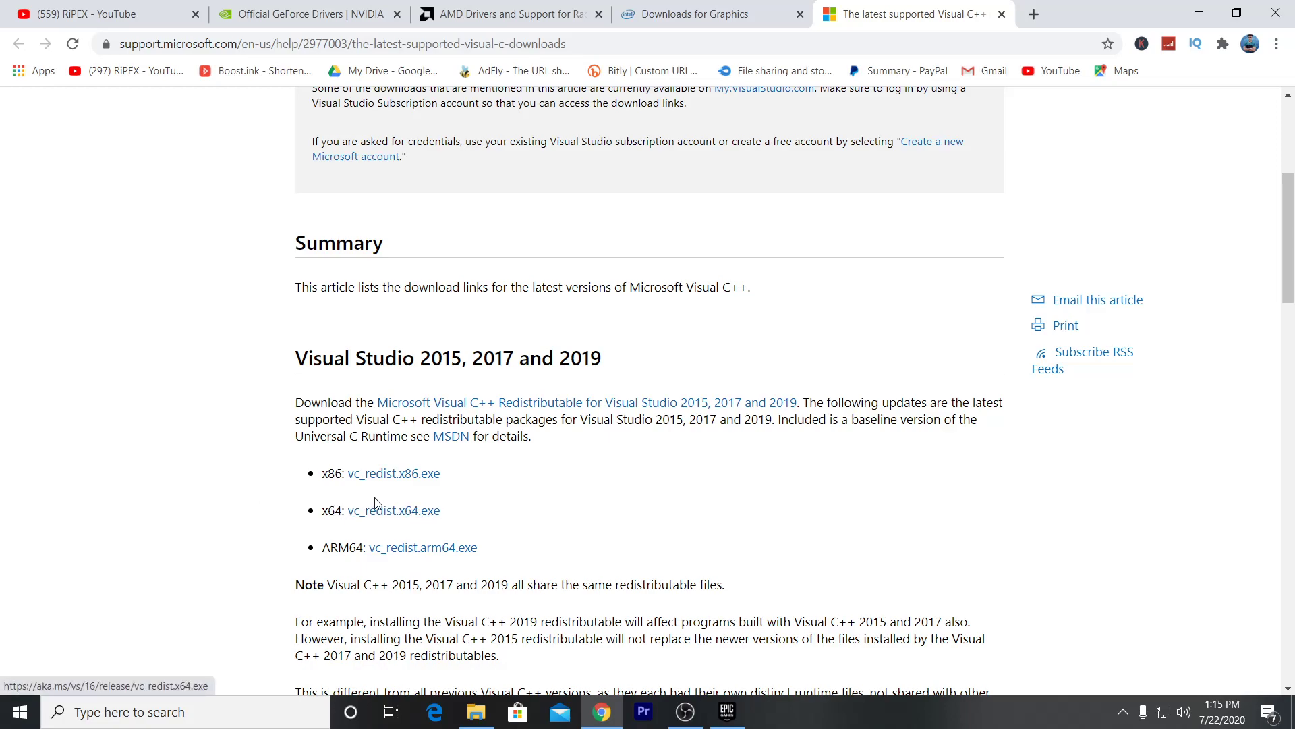
pyautogui.click(1198, 13)
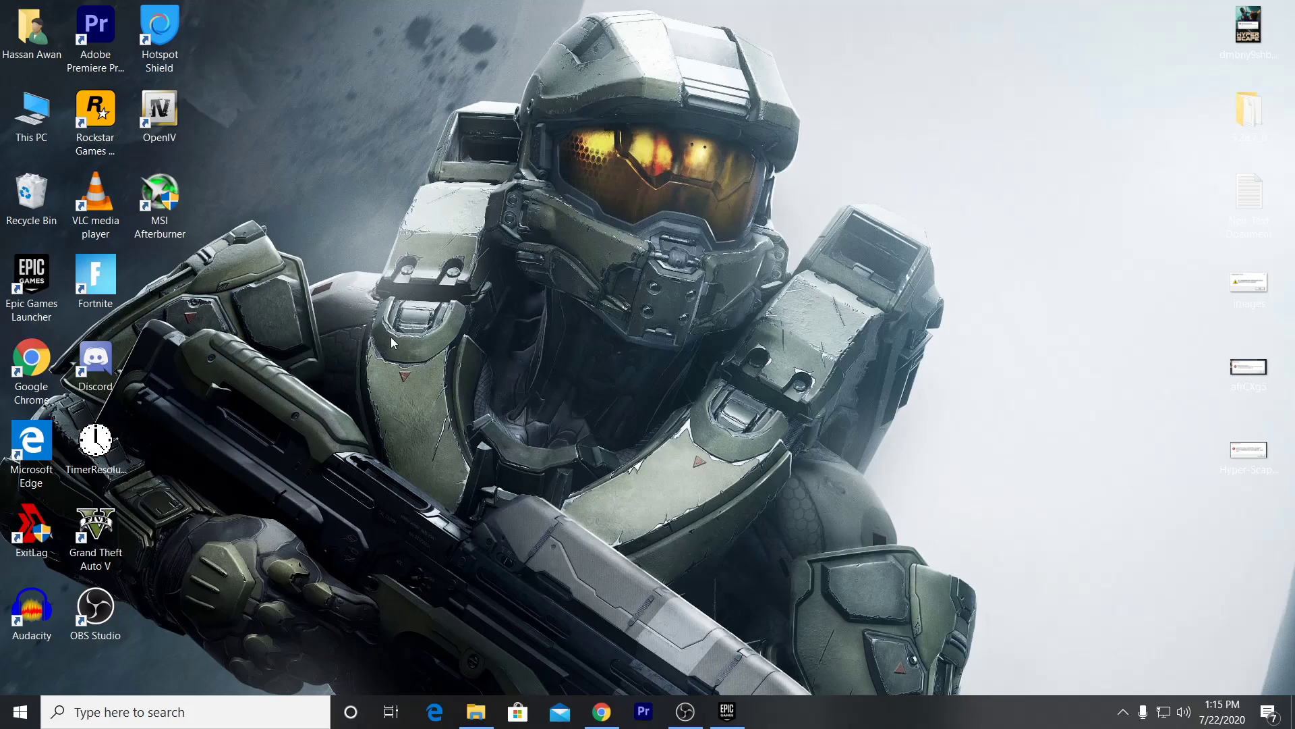
pyautogui.click(20, 712)
pyautogui.click(7, 651)
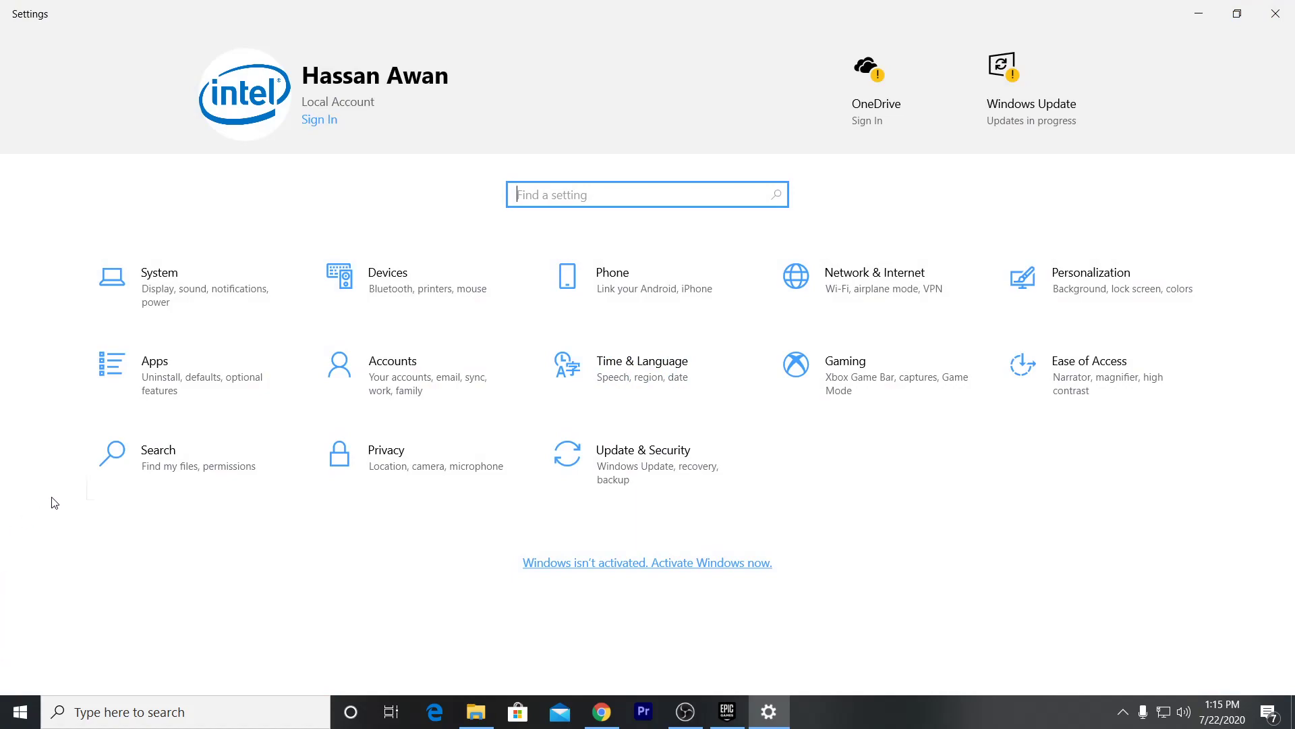
# Switch 'Let apps run in the background' to Off under Privacy > Background apps, then close Settings.
pyautogui.click(406, 456)
pyautogui.scroll(-8, 64, 618)
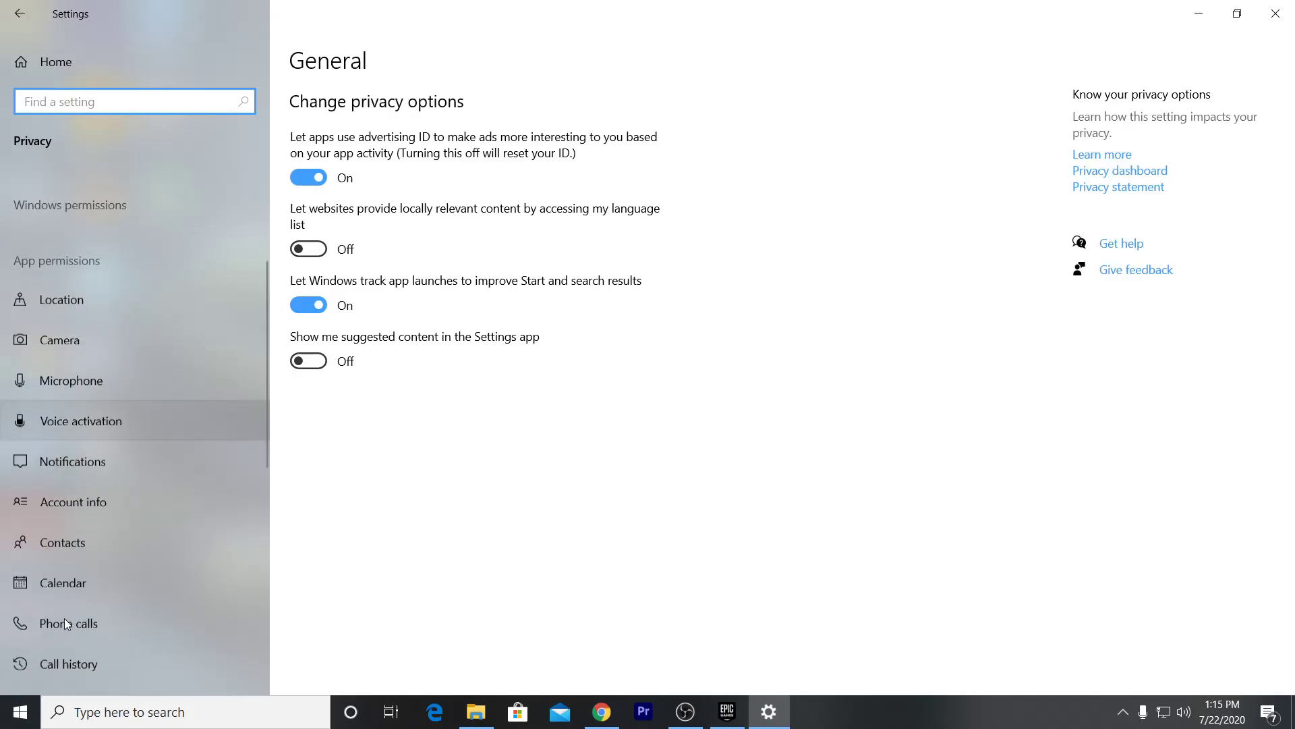
pyautogui.click(93, 553)
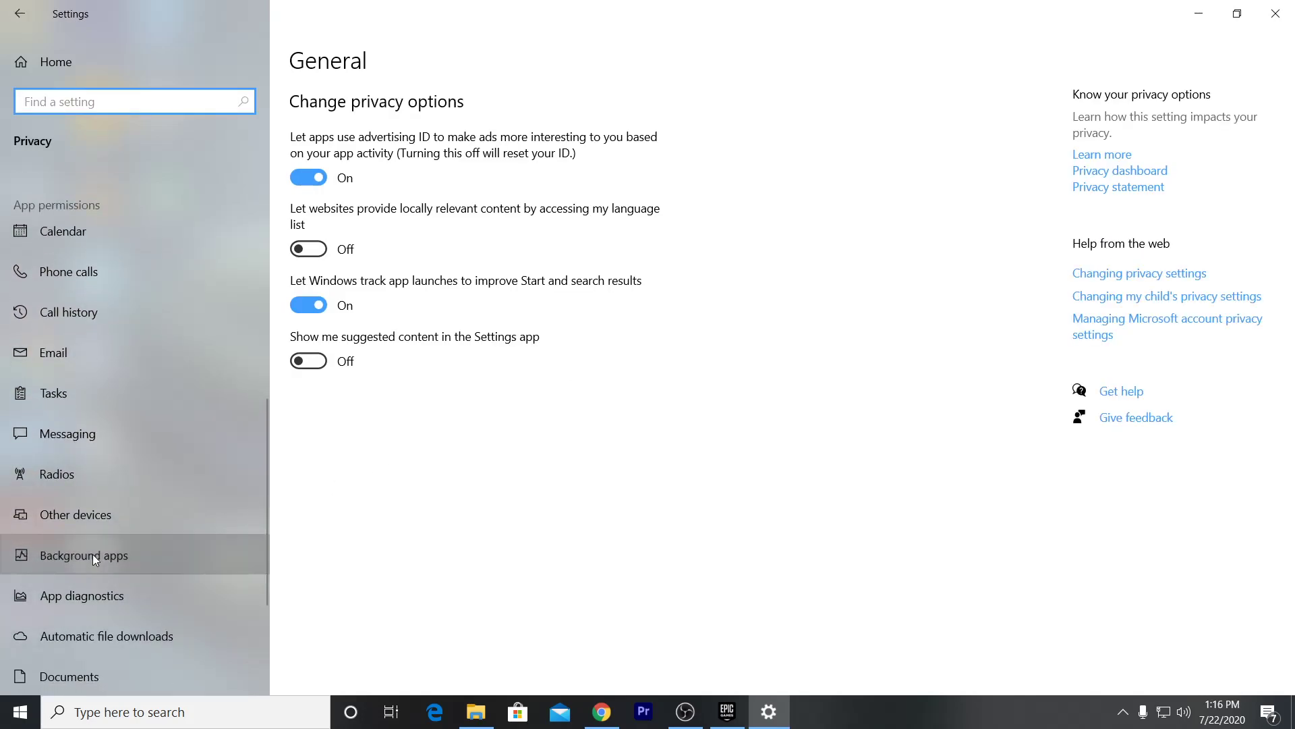
pyautogui.click(313, 170)
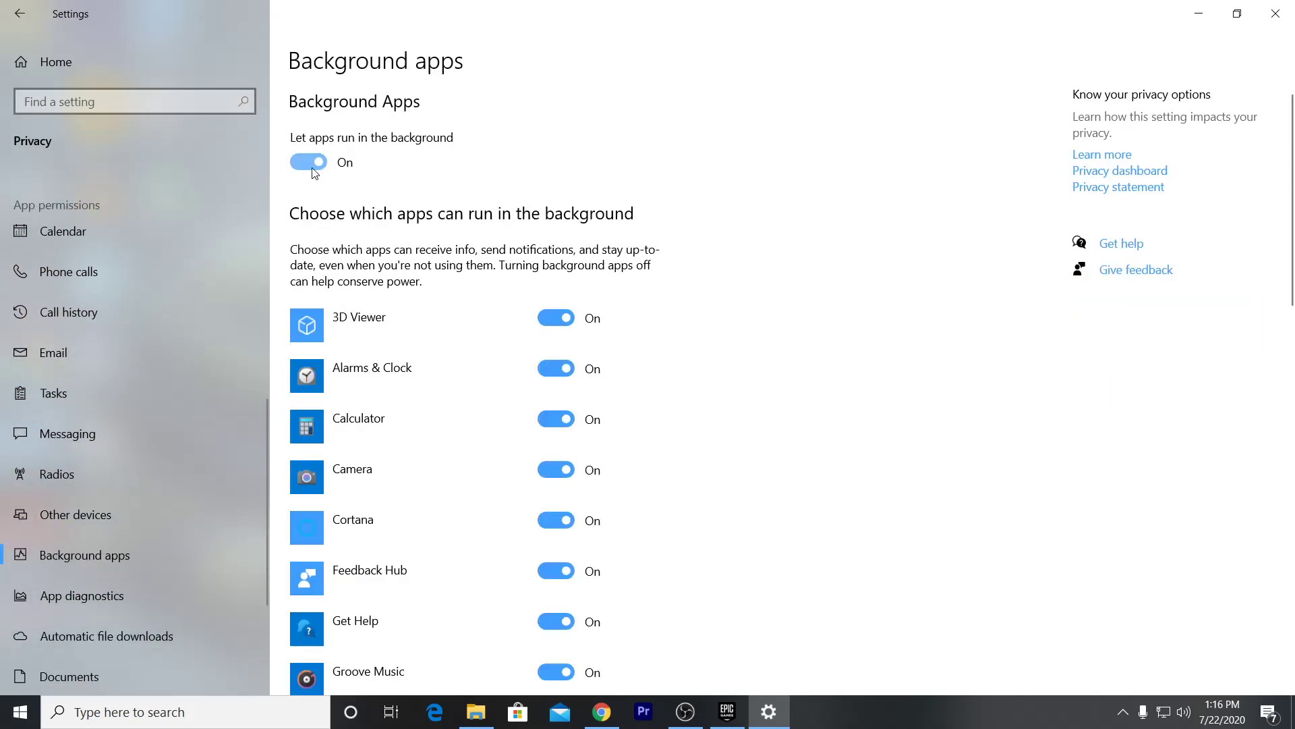
pyautogui.click(308, 168)
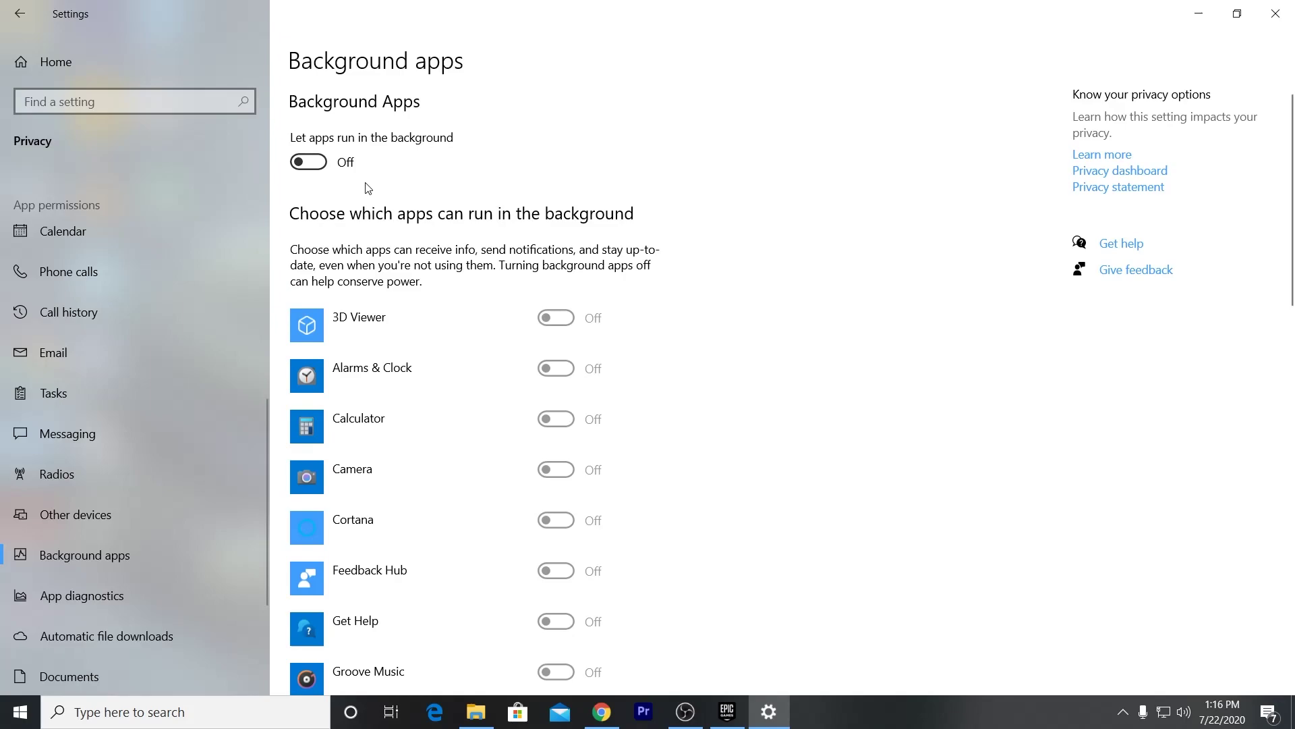
pyautogui.click(1275, 12)
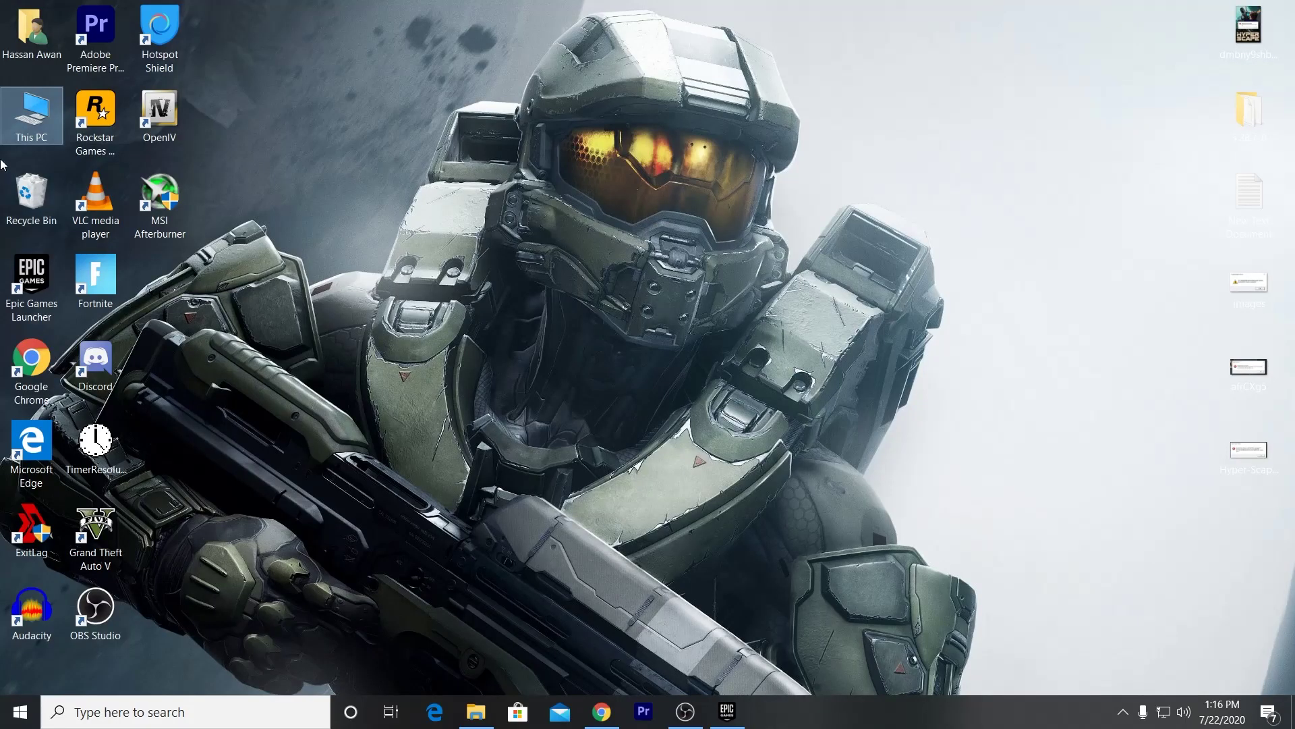
# Browse to F:\Fortnite\FortniteGame\Binaries\Win64 in File Explorer.
pyautogui.doubleClick(18, 125)
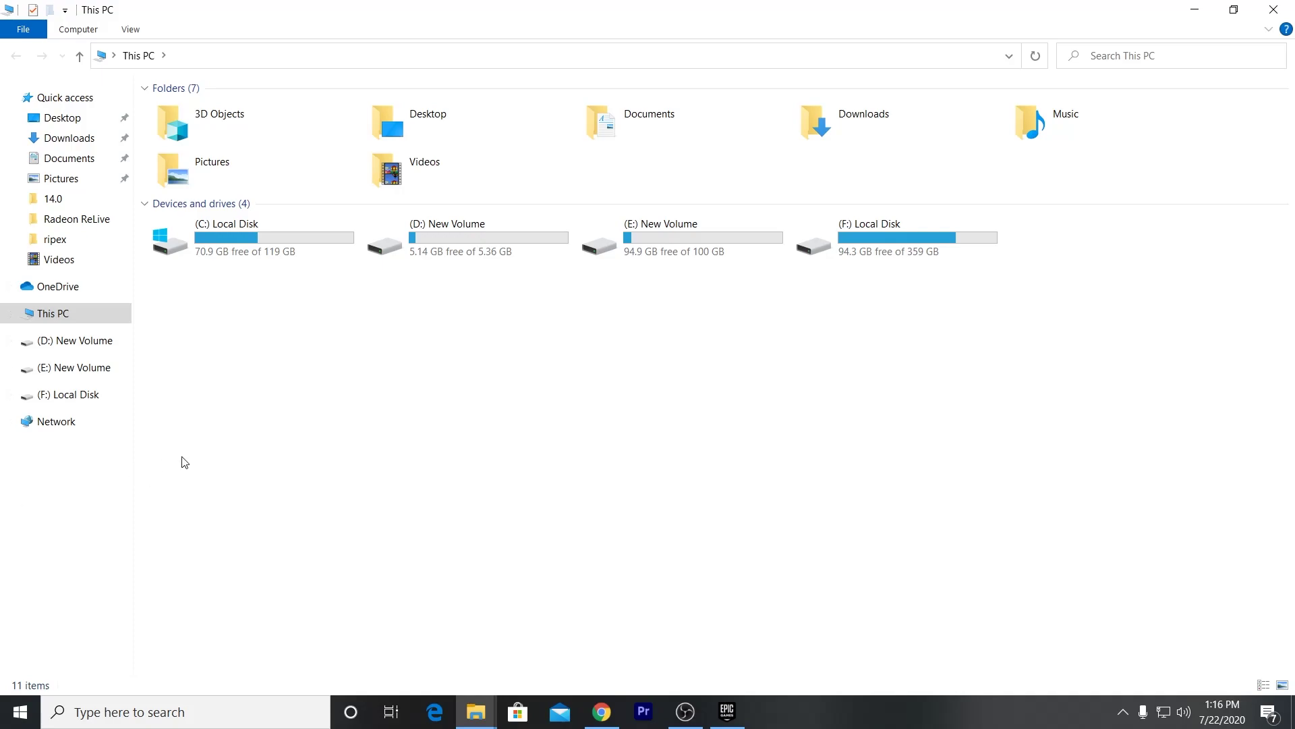
pyautogui.doubleClick(869, 238)
pyautogui.doubleClick(576, 131)
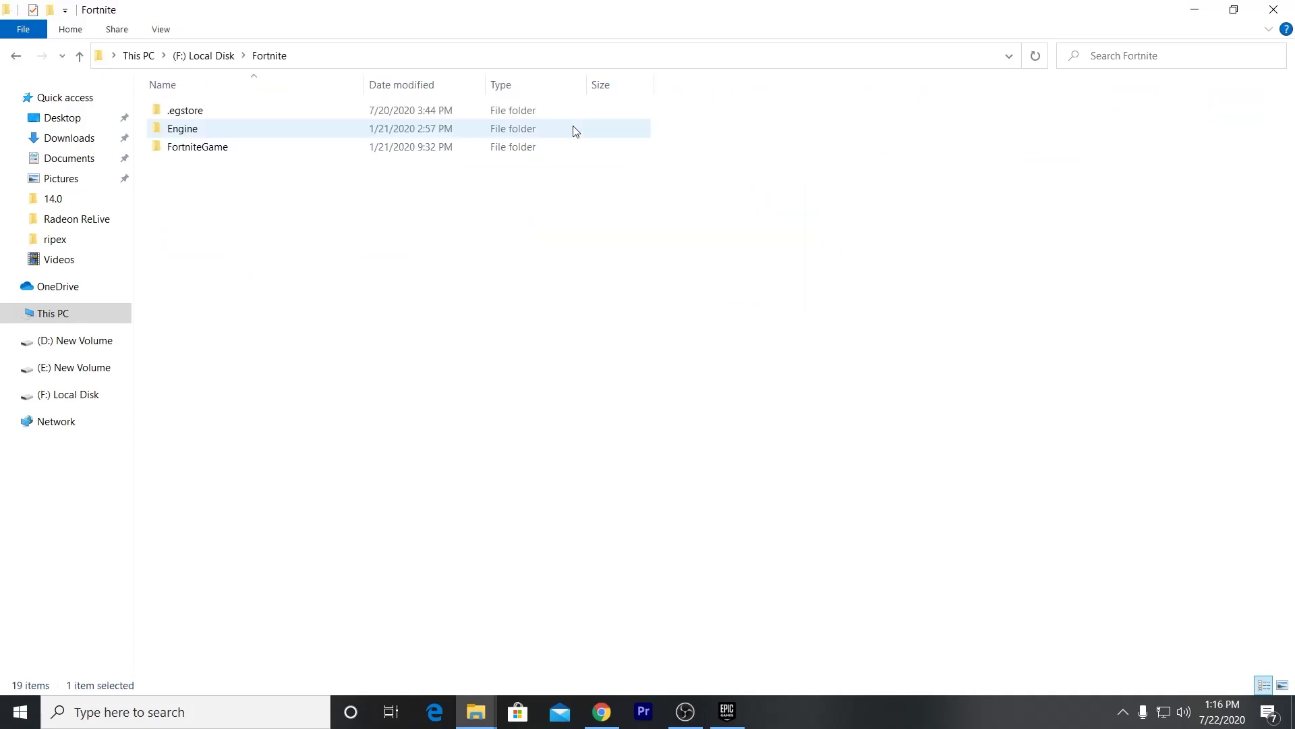
pyautogui.doubleClick(215, 146)
pyautogui.doubleClick(223, 112)
pyautogui.doubleClick(214, 129)
pyautogui.scroll(-4, 237, 440)
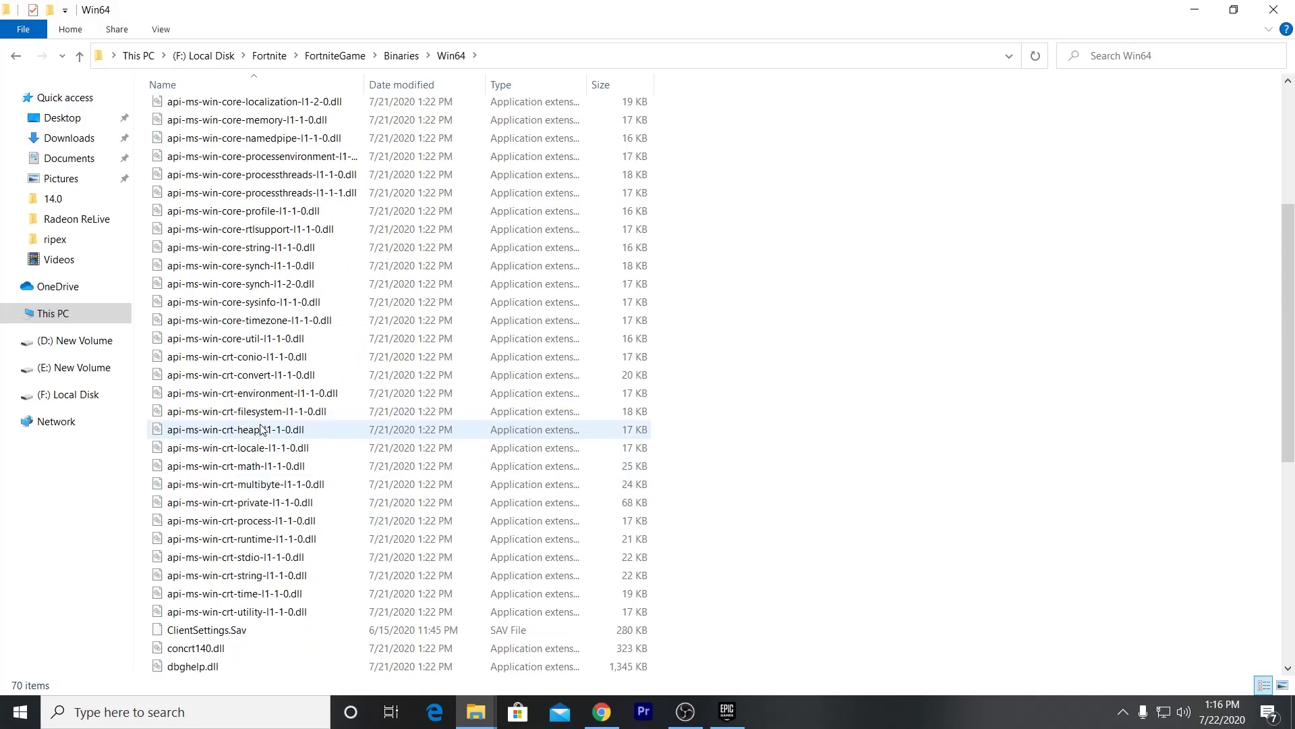
pyautogui.scroll(-6, 236, 440)
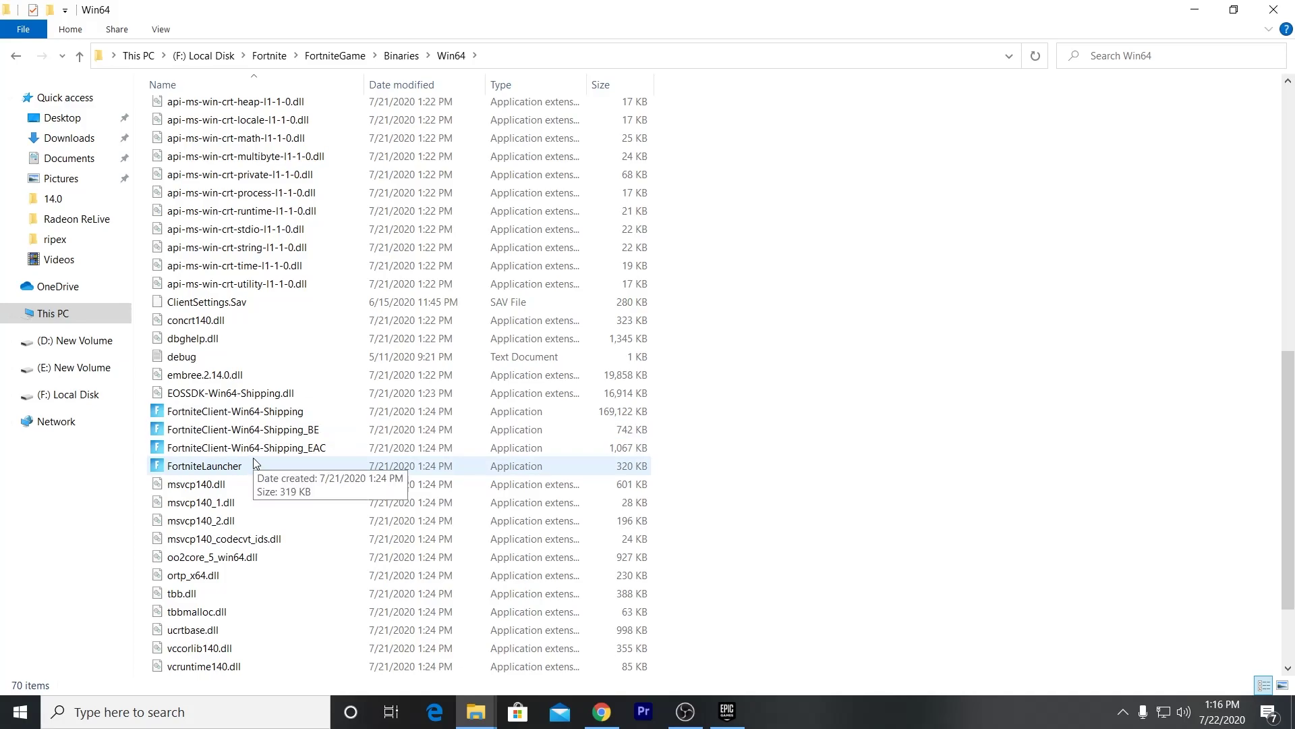
# Set FortniteClient-Win64-Shipping to Windows 8 compatibility with fullscreen optimizations disabled, apply, and close Explorer.
pyautogui.rightClick(200, 414)
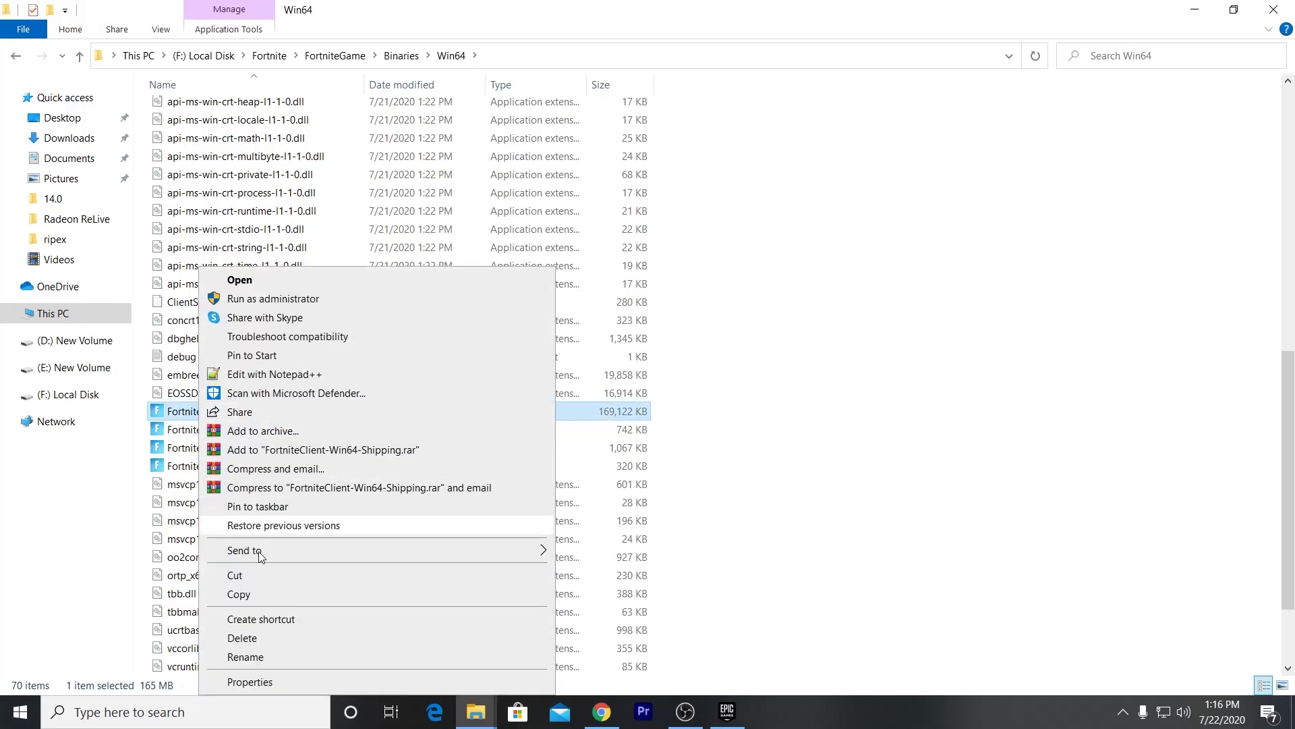
pyautogui.click(251, 684)
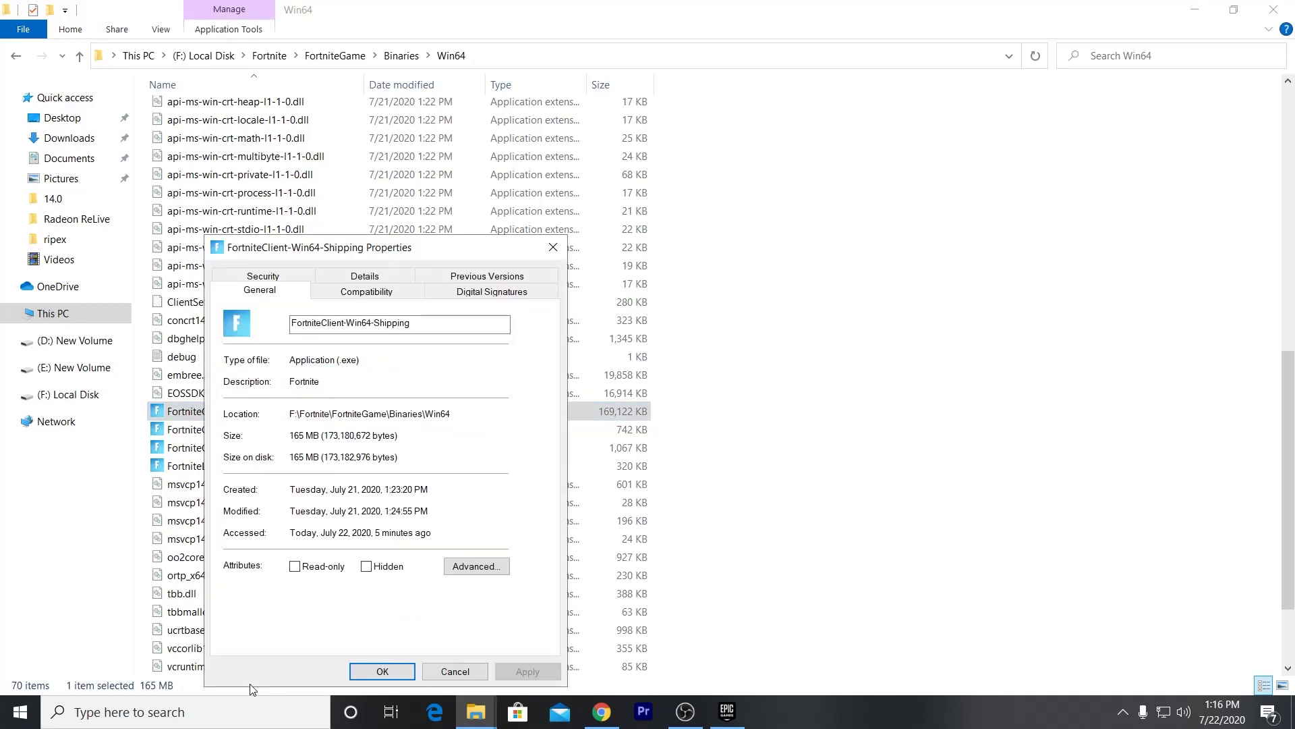
pyautogui.click(367, 290)
pyautogui.moveTo(363, 251); pyautogui.dragTo(366, 132)
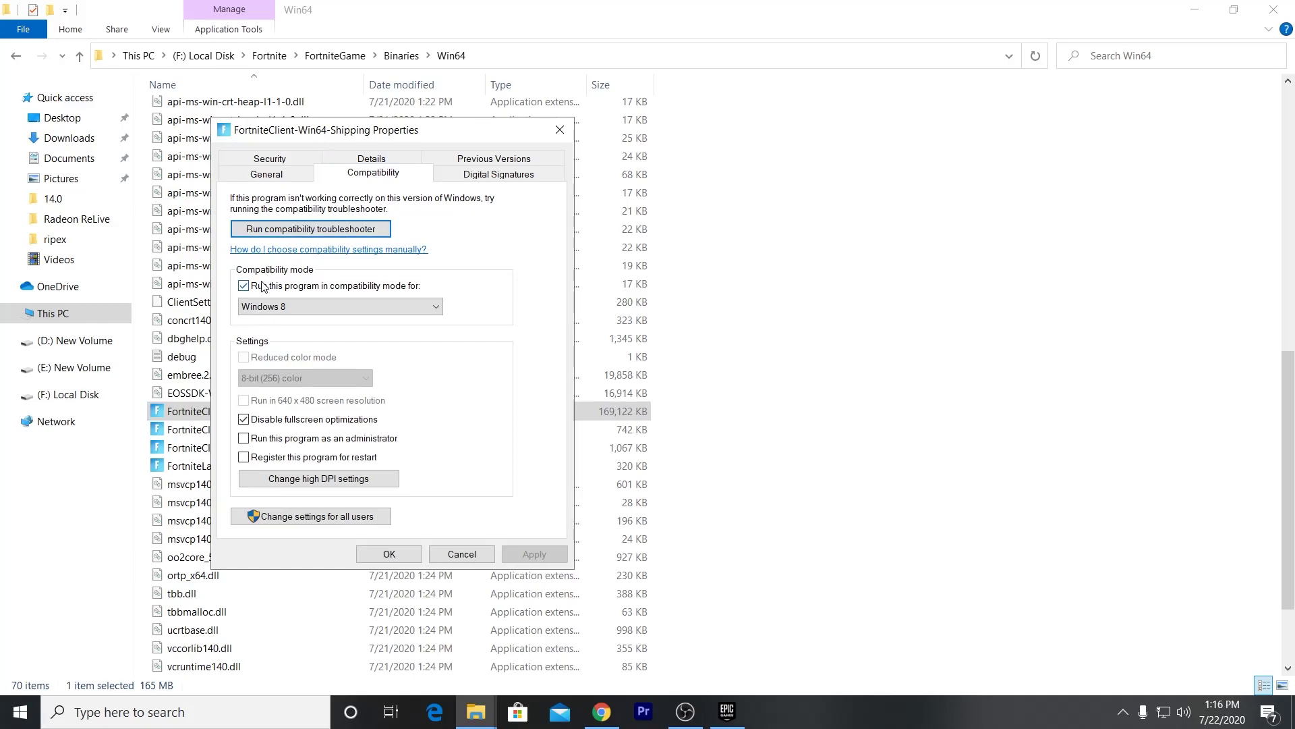
pyautogui.click(266, 287)
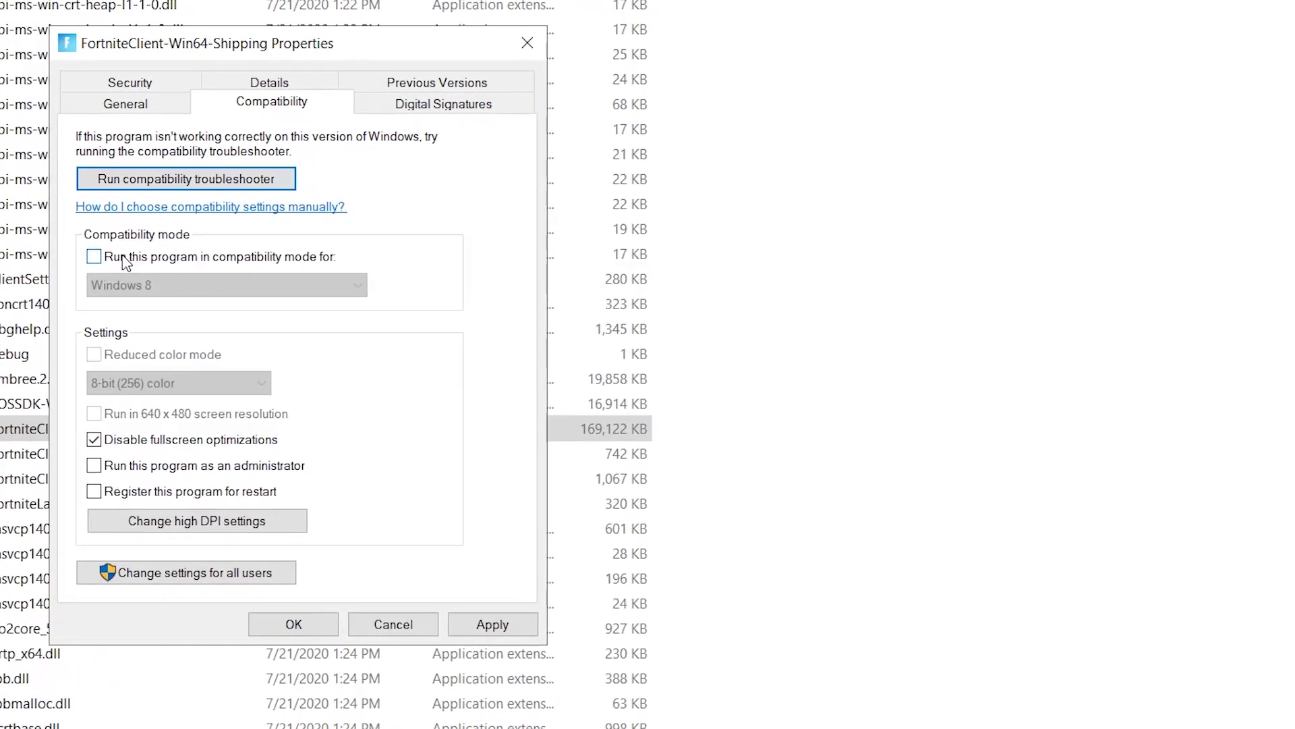
pyautogui.click(124, 258)
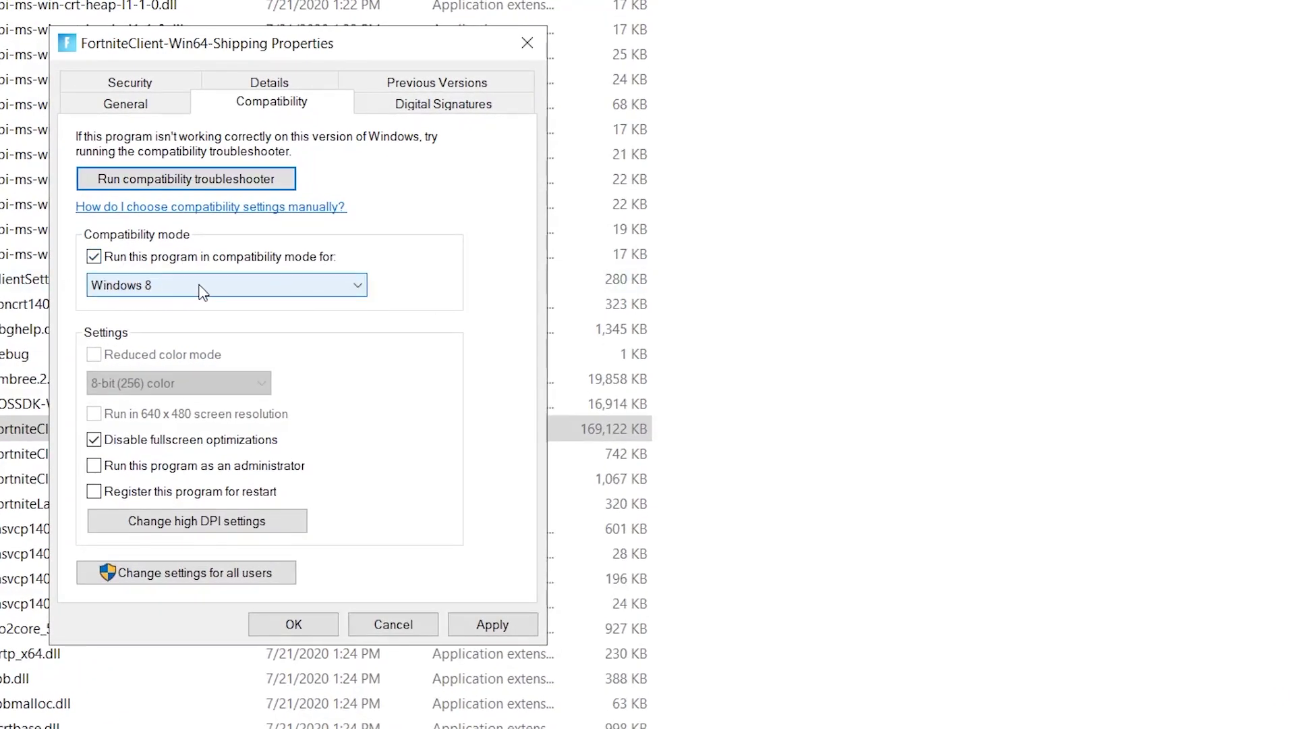
pyautogui.click(133, 439)
pyautogui.click(173, 444)
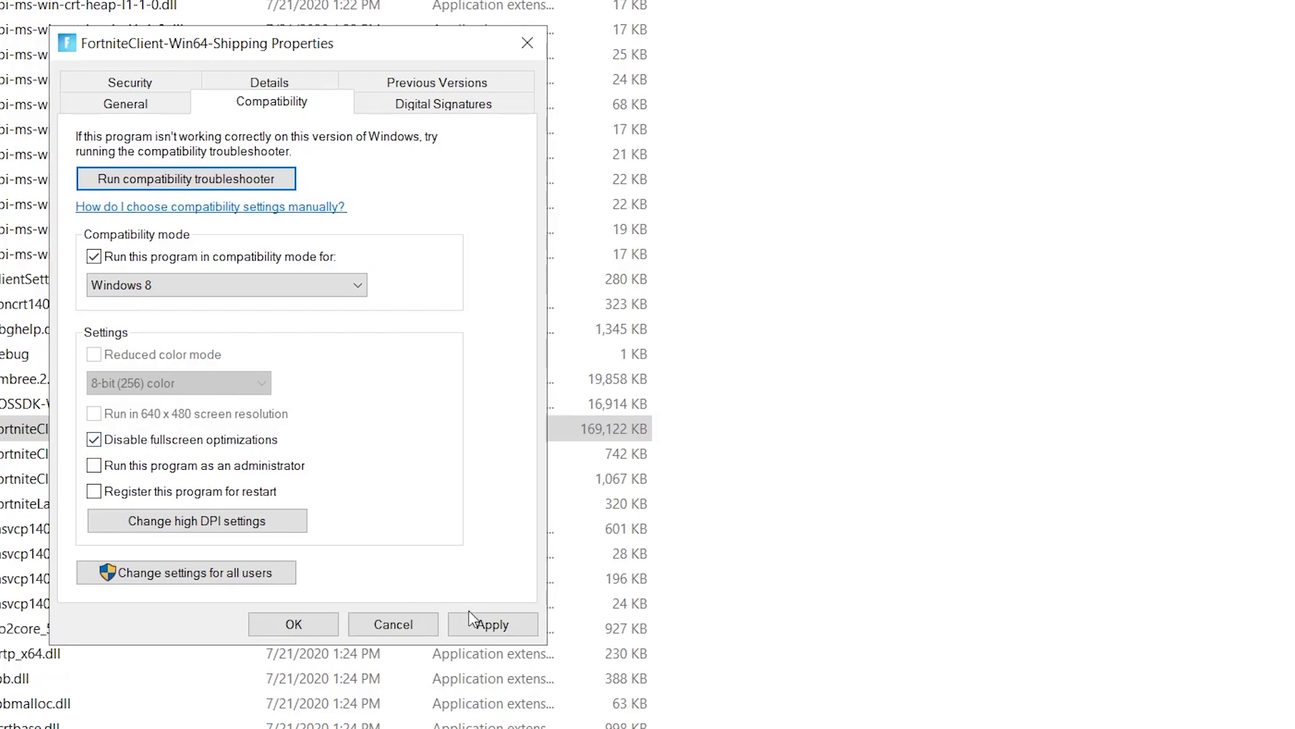
pyautogui.click(493, 622)
pyautogui.click(291, 627)
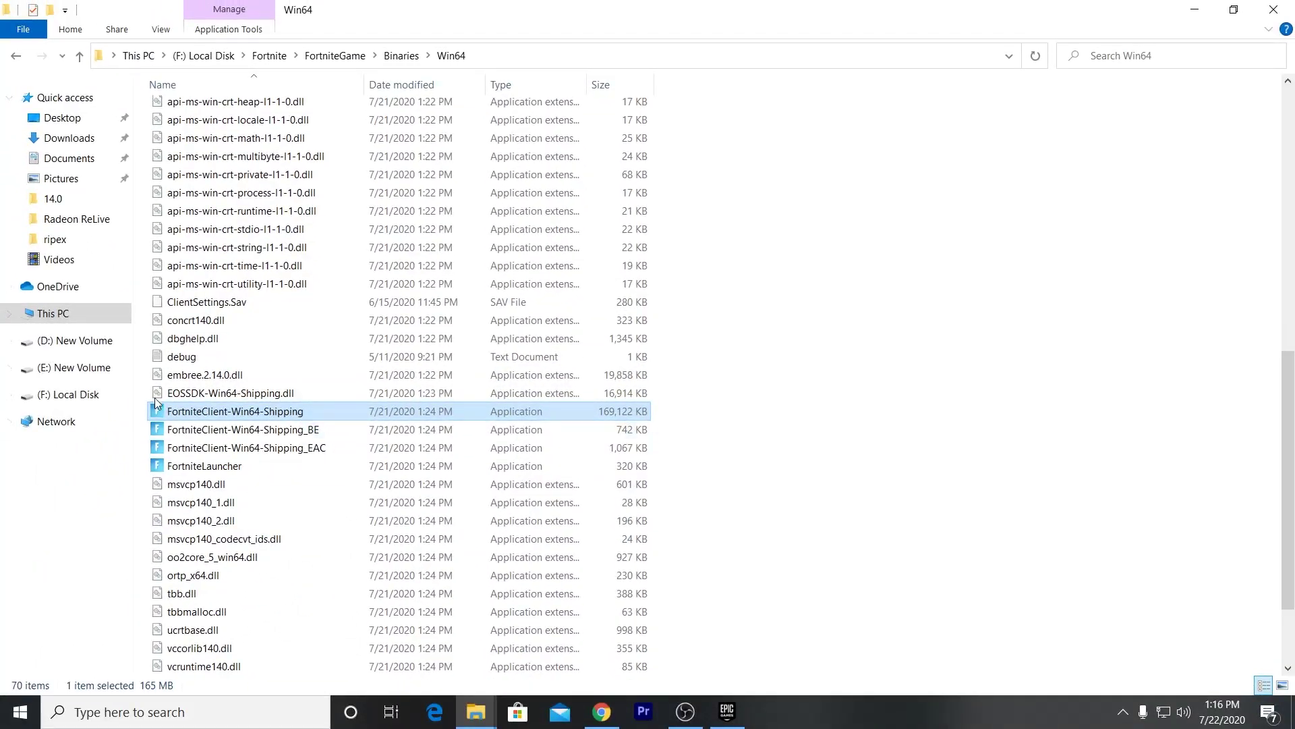
pyautogui.click(1274, 9)
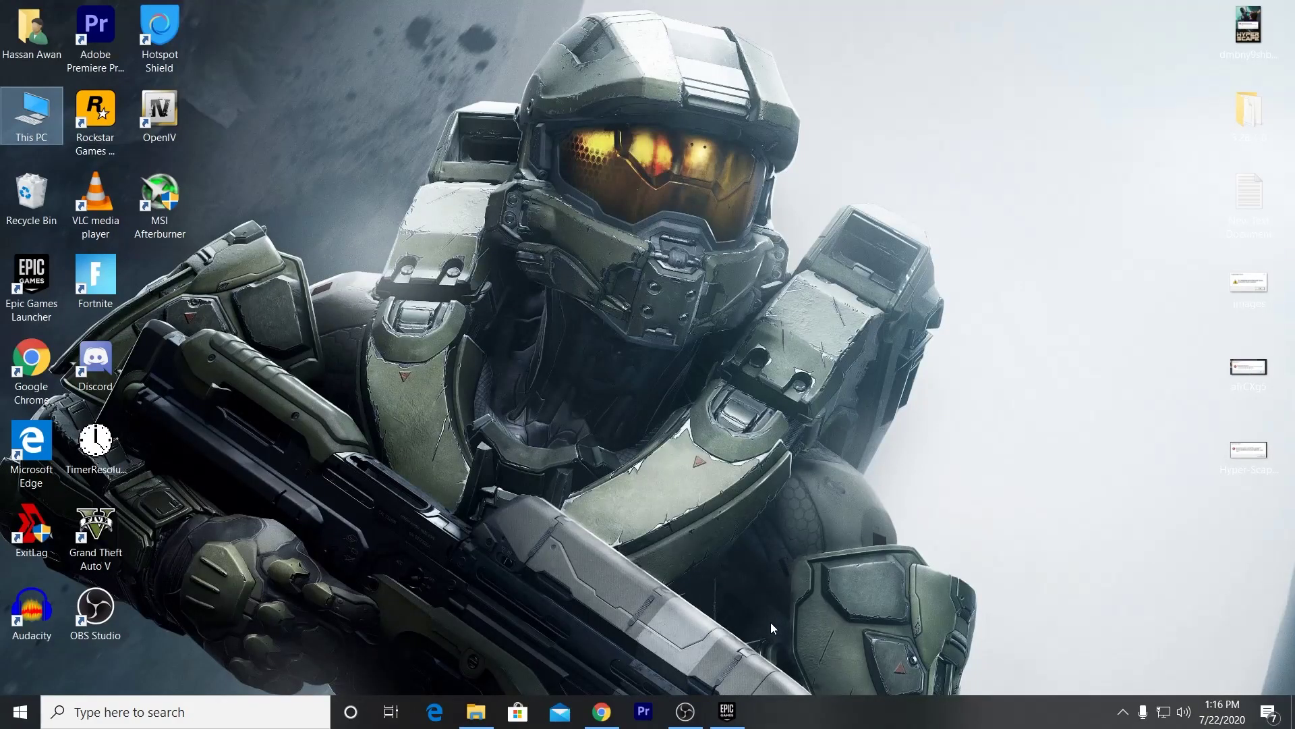
# Open the Epic Games Launcher settings page and scroll to the game list.
pyautogui.click(726, 711)
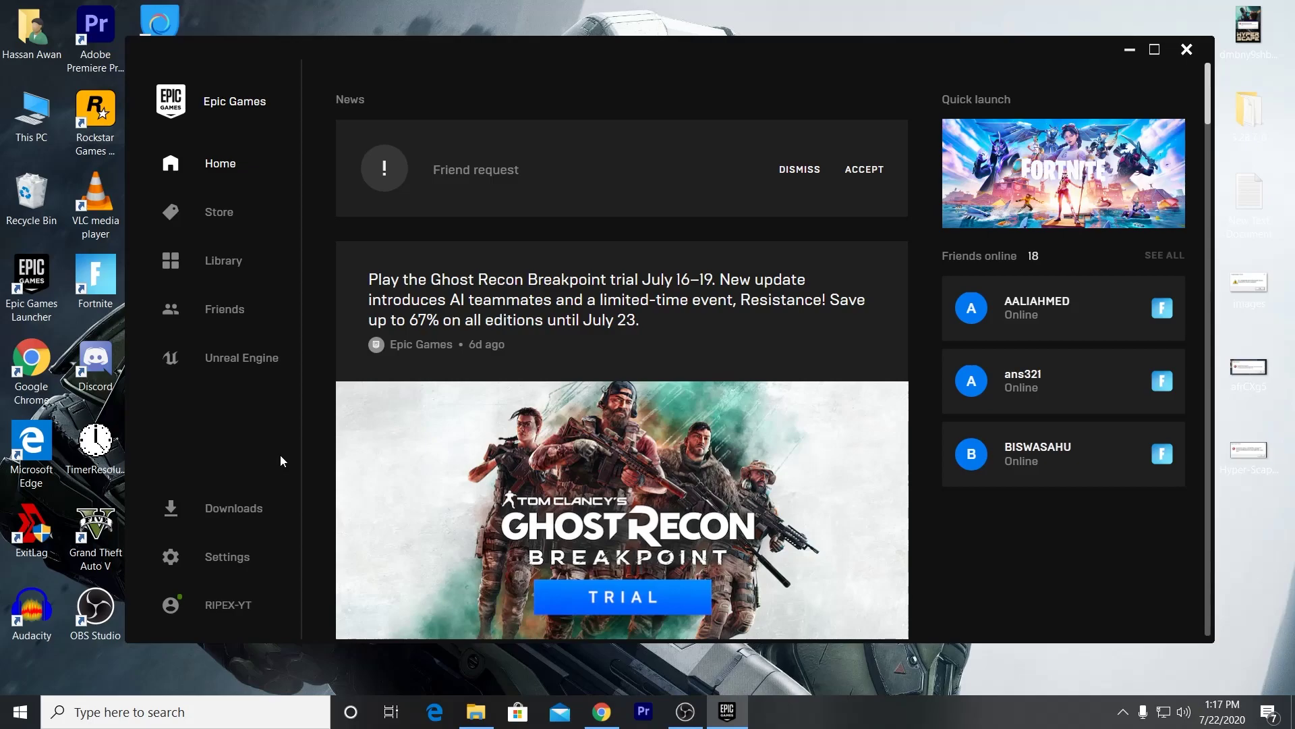
pyautogui.click(223, 556)
pyautogui.scroll(-2, 451, 403)
pyautogui.scroll(-8, 451, 405)
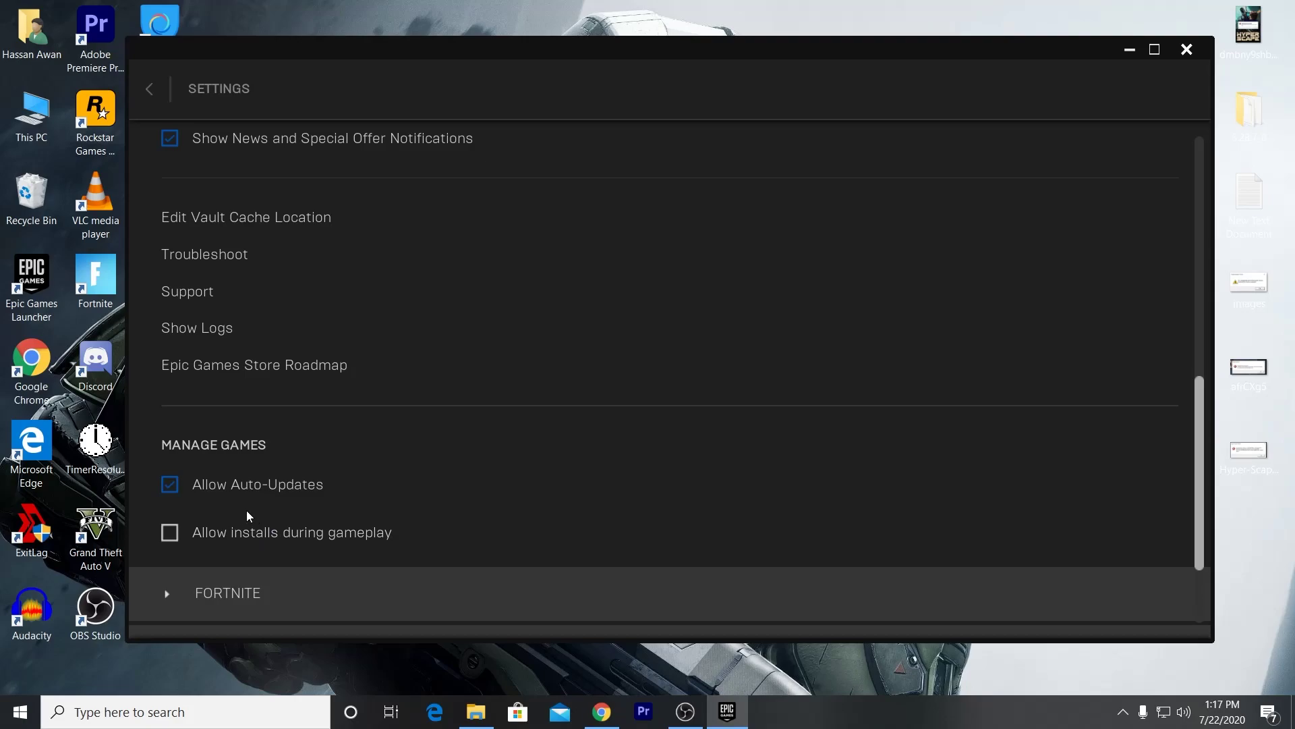
pyautogui.scroll(-1, 253, 510)
# Keep Fortnite's Additional Command Line Arguments enabled with d3d11, then go back to Home.
pyautogui.click(173, 512)
pyautogui.scroll(-2, 173, 520)
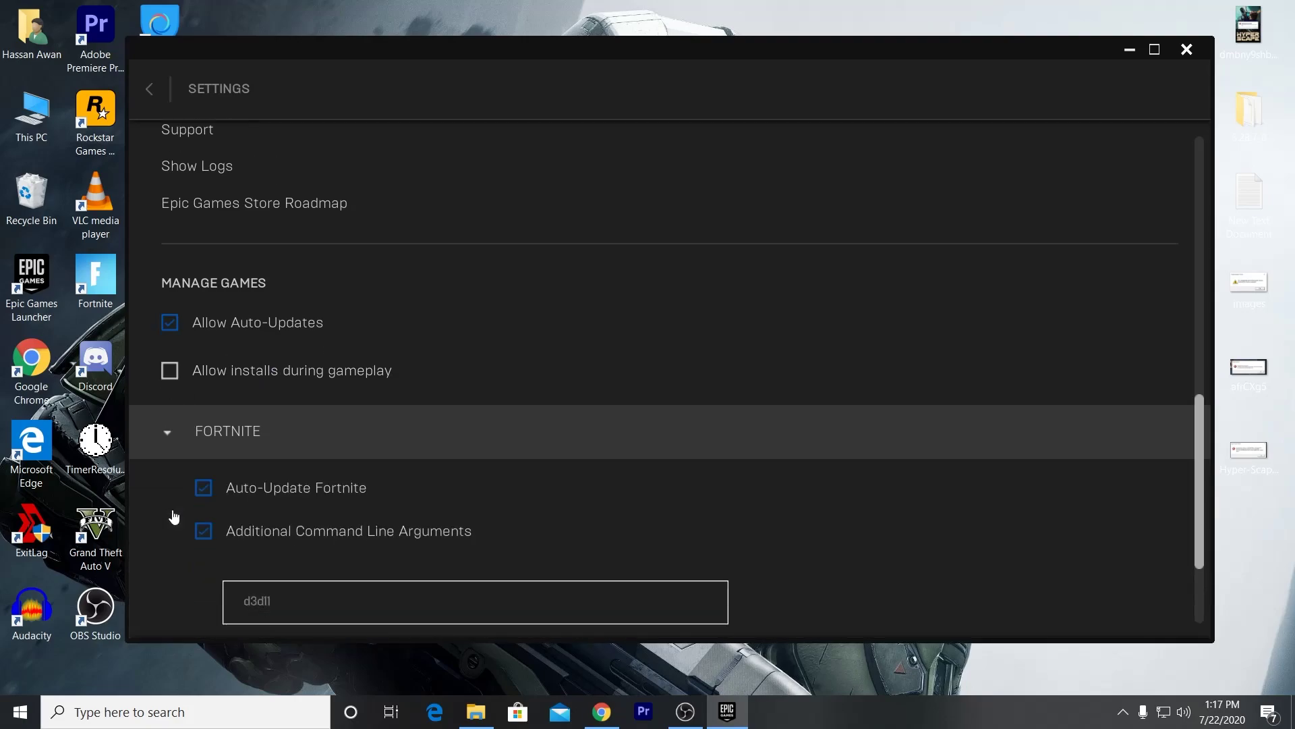
pyautogui.click(209, 510)
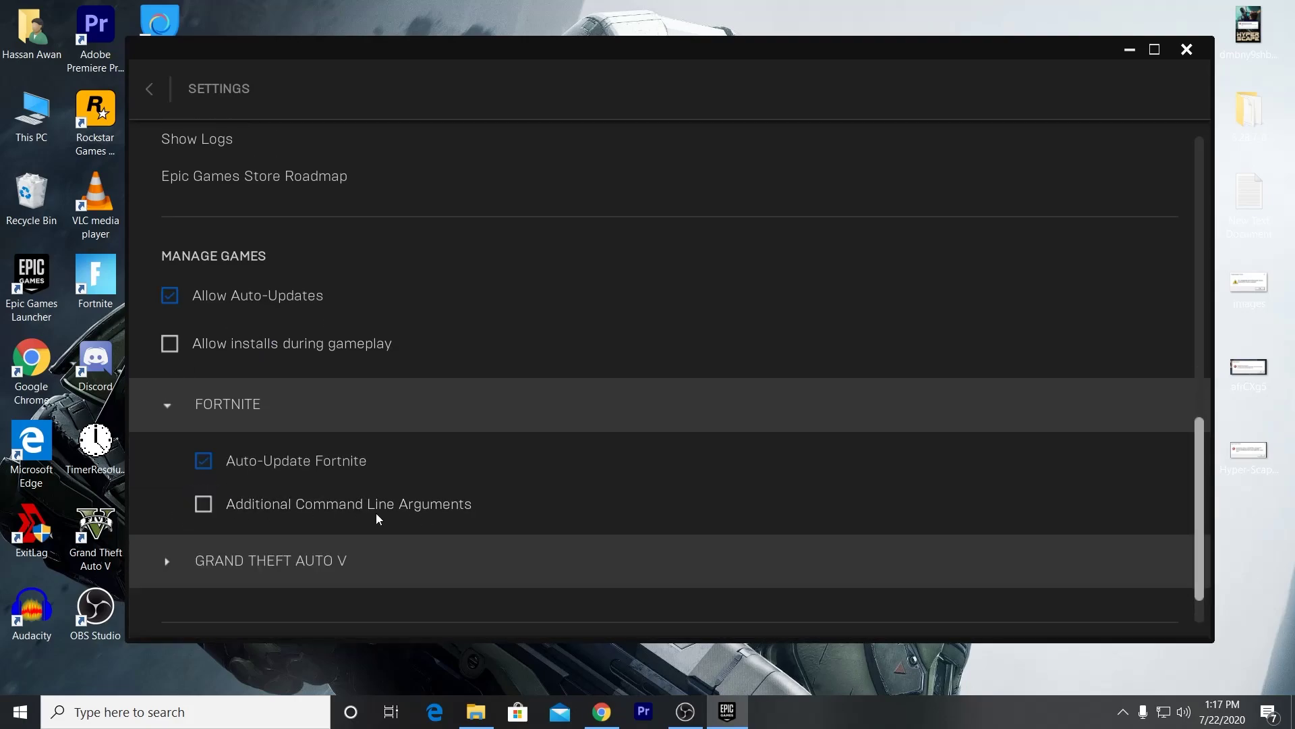
pyautogui.click(206, 507)
pyautogui.click(320, 563)
pyautogui.doubleClick(319, 567)
pyautogui.click(322, 578)
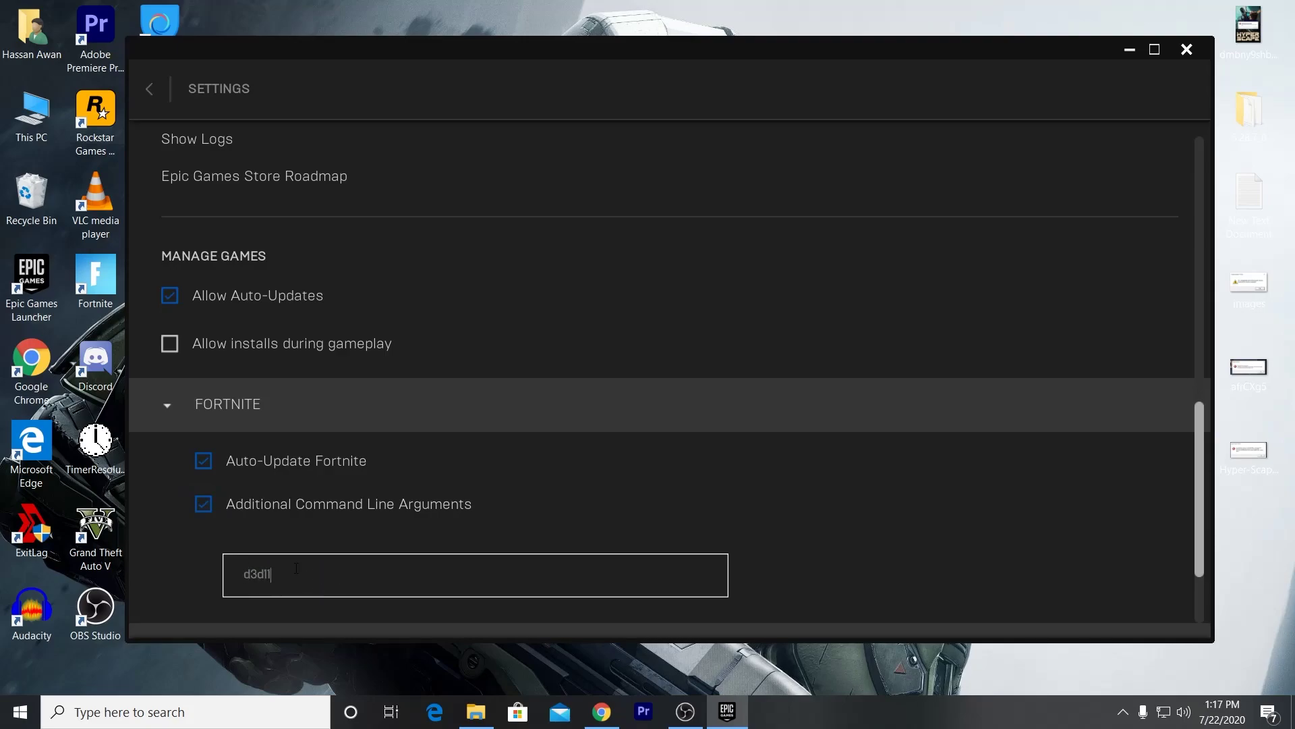
pyautogui.click(167, 424)
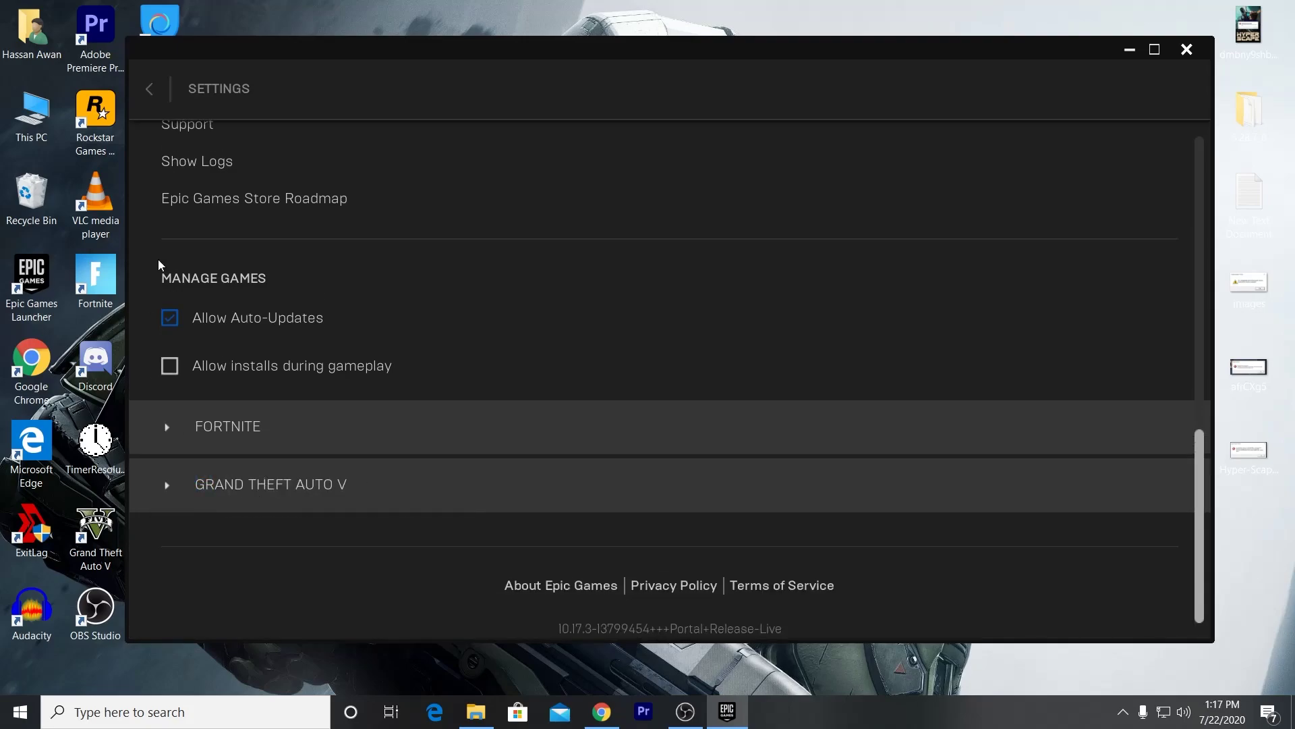
pyautogui.click(163, 94)
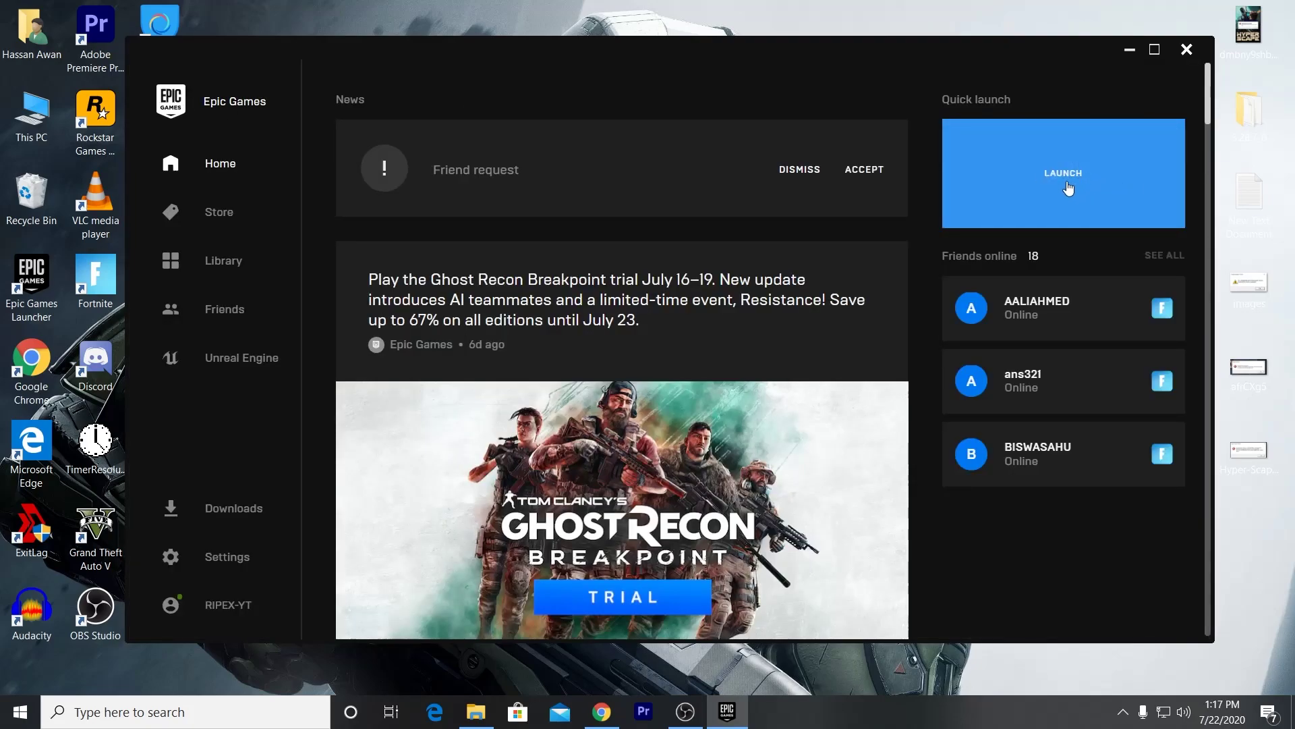